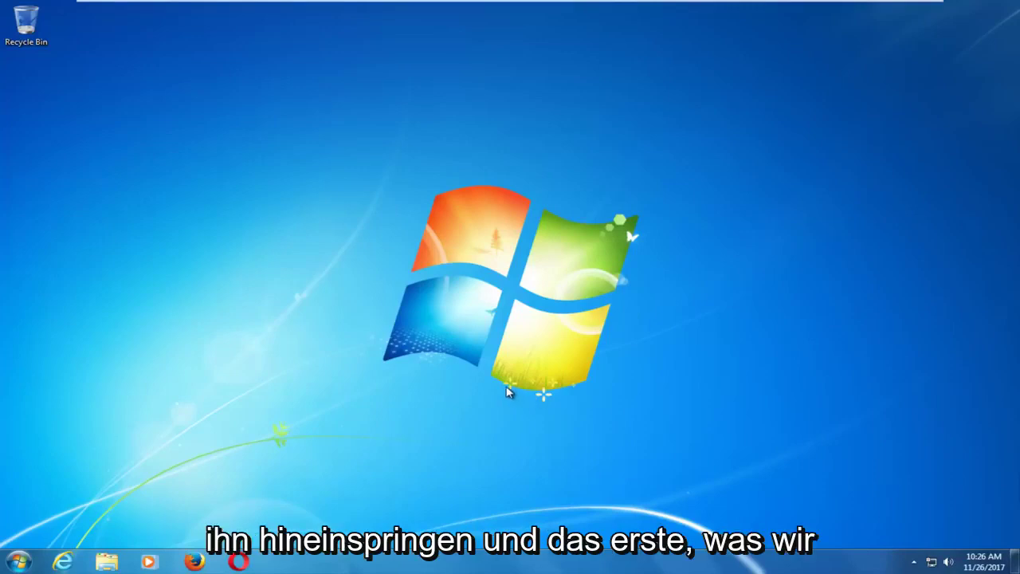
Start Firefox from the Windows 7 taskbar
{"action": "left_click", "coordinate": [195, 561]}
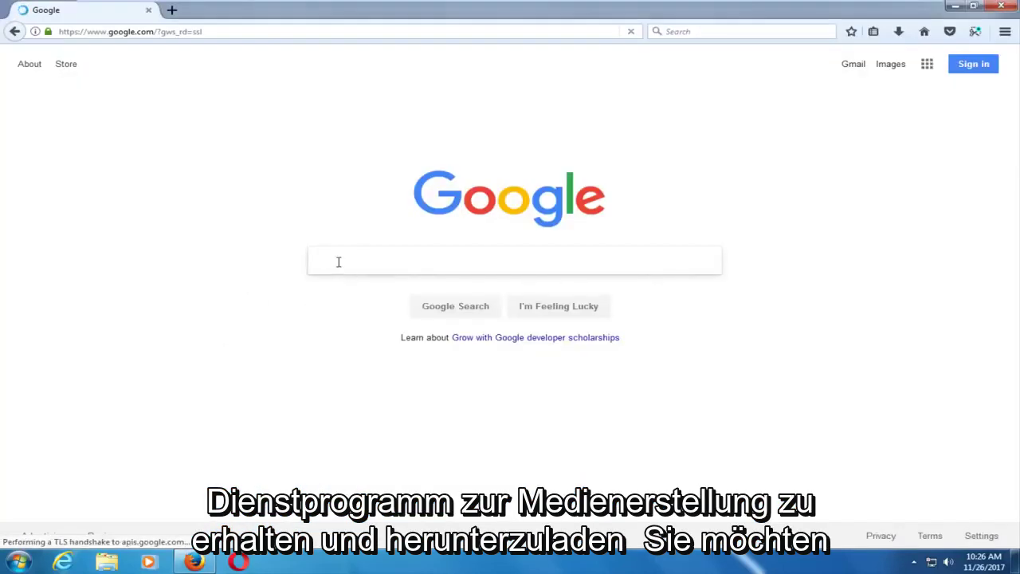
Search Google for 'windows 10 media creation tool' and open Microsoft's Download Windows 10 page
{"action": "type", "text": "windows 0"}
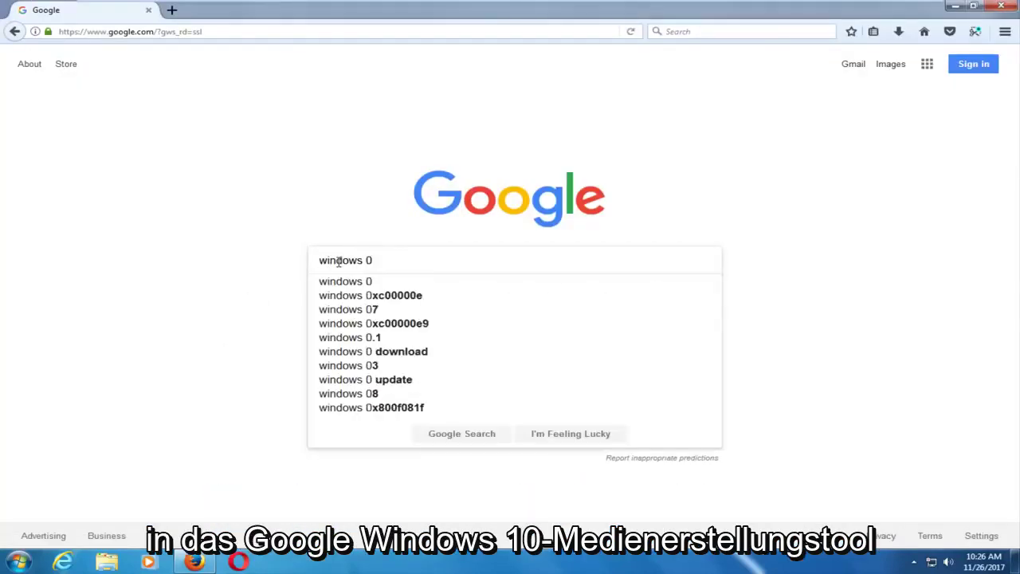
{"action": "key", "text": "BackSpace"}
{"action": "type", "text": "10 media"}
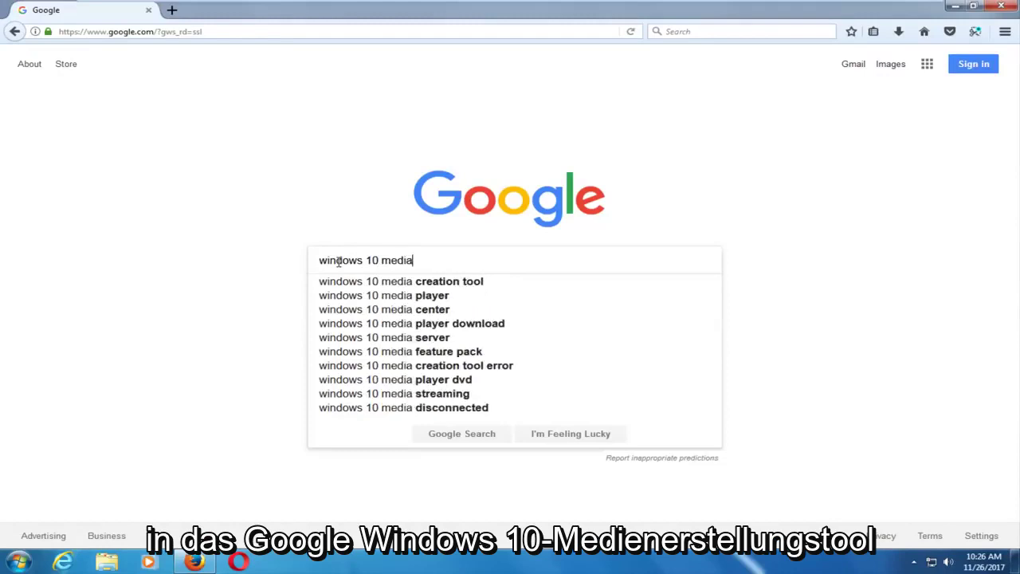
{"action": "key", "text": "Down"}
{"action": "key", "text": "Return"}
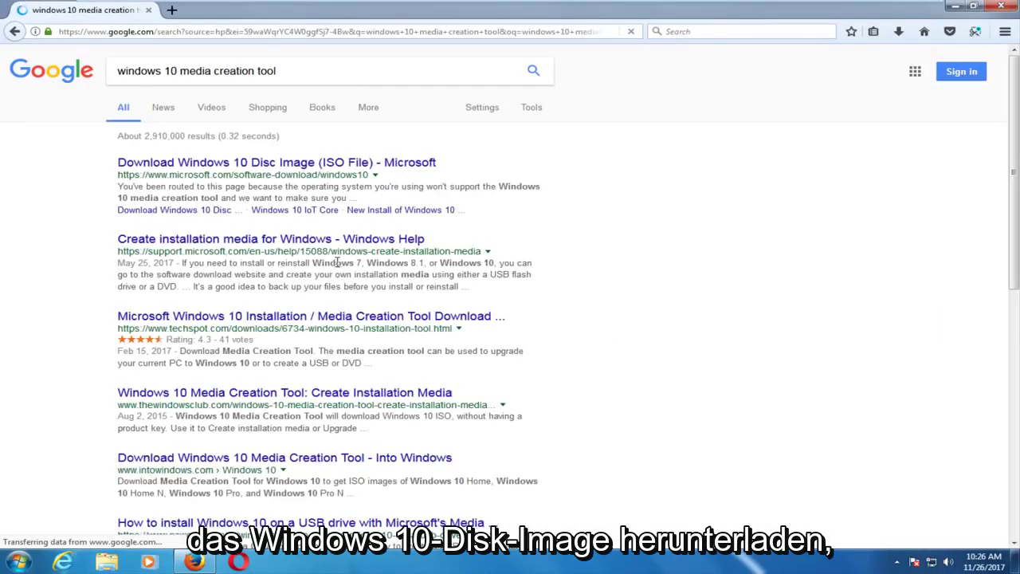
{"action": "left_click", "coordinate": [293, 165]}
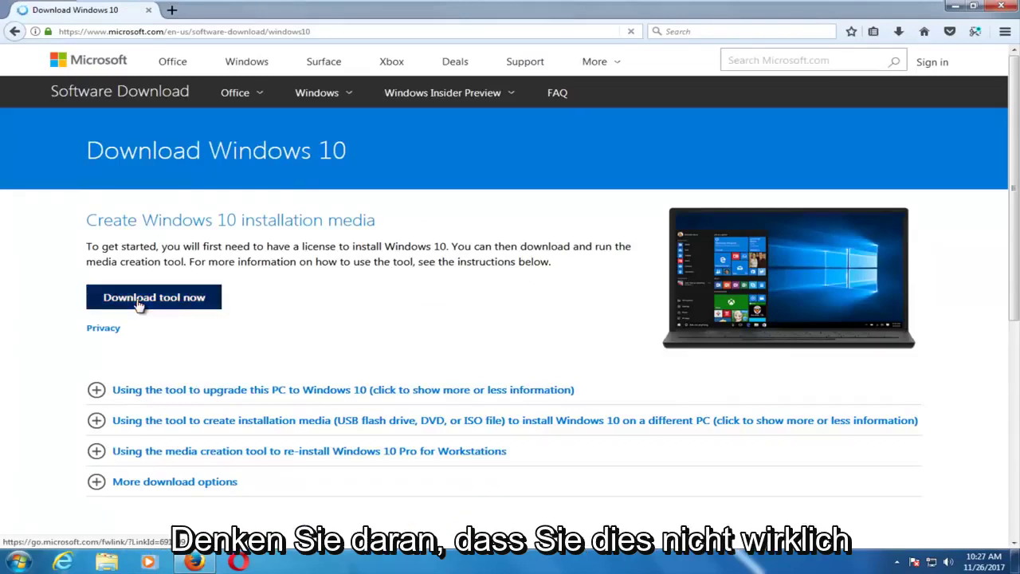
Download the tool and save MediaCreationTool.exe (17.8 MB) to disk
{"action": "left_click", "coordinate": [138, 304]}
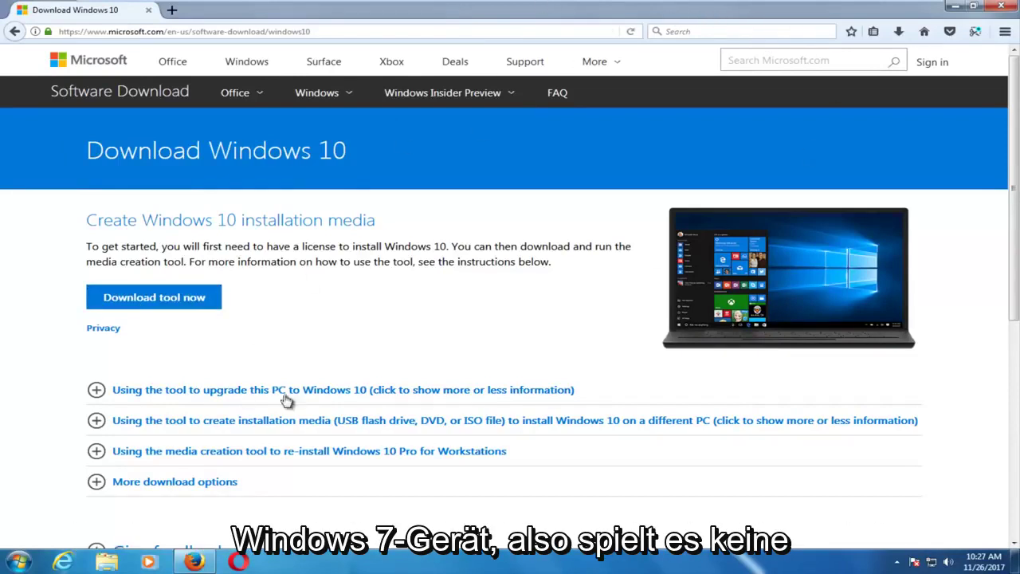
{"action": "left_click", "coordinate": [139, 301]}
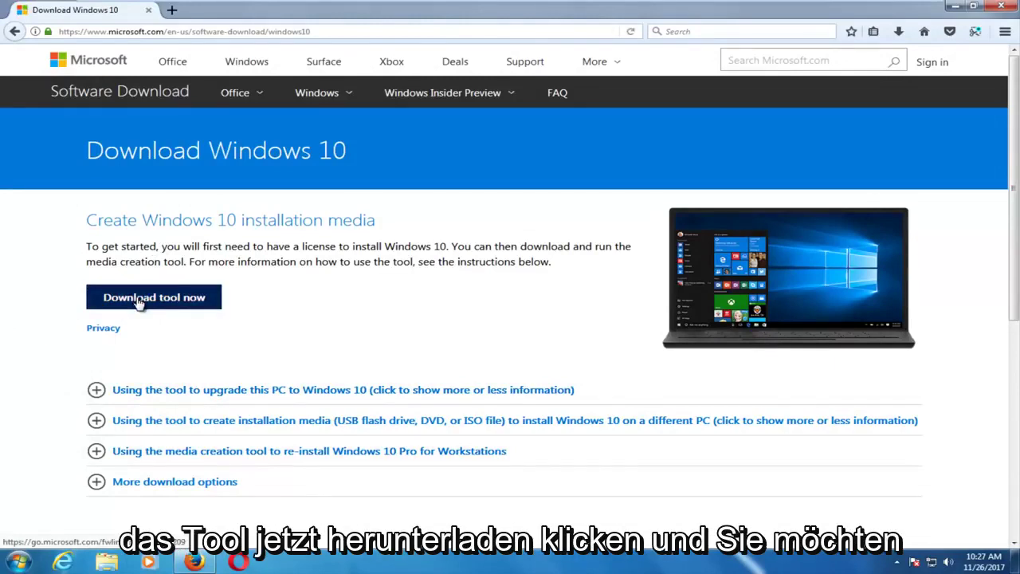
{"action": "left_click", "coordinate": [557, 320]}
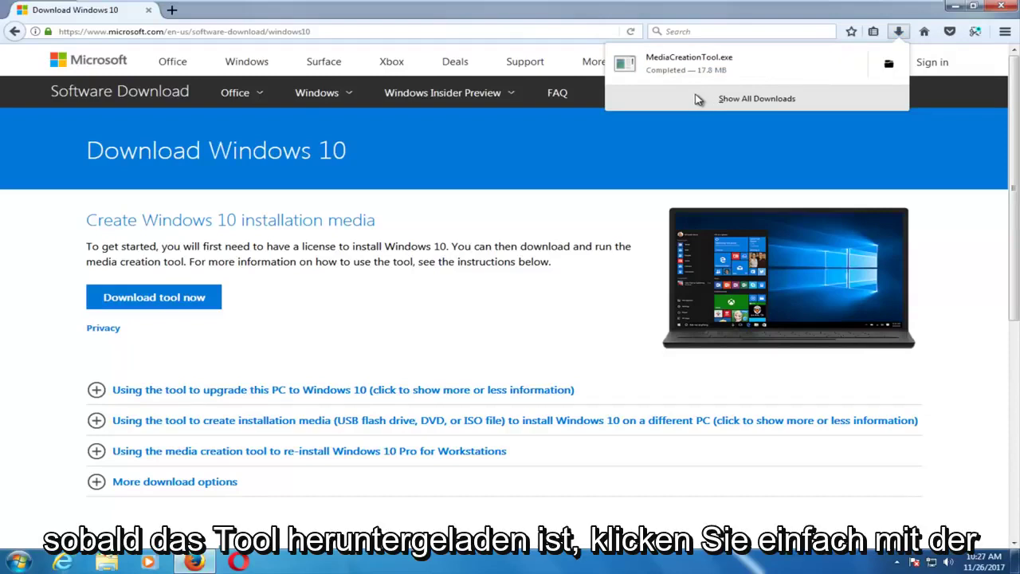
Run MediaCreationTool.exe from Firefox's downloads and approve the User Account Control prompt
{"action": "left_click", "coordinate": [690, 67]}
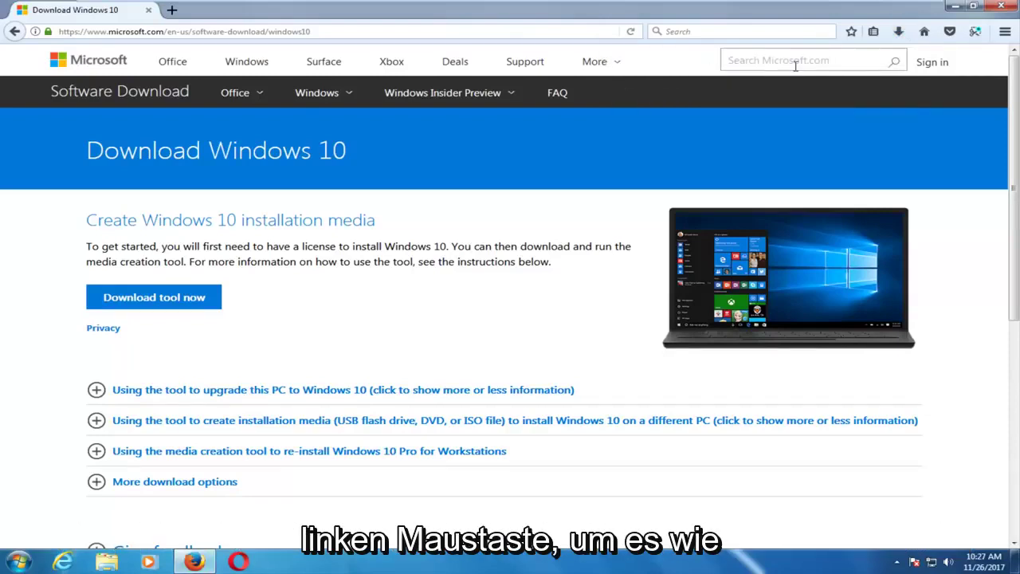
{"action": "left_click", "coordinate": [955, 7]}
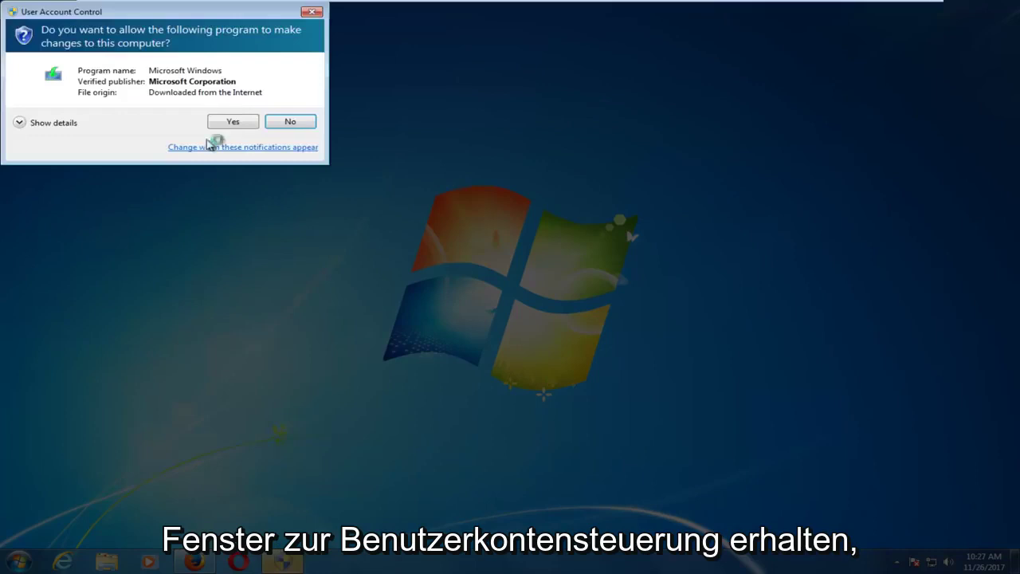
{"action": "left_click_drag", "start_coordinate": [200, 20], "coordinate": [531, 201]}
{"action": "left_click", "coordinate": [565, 302]}
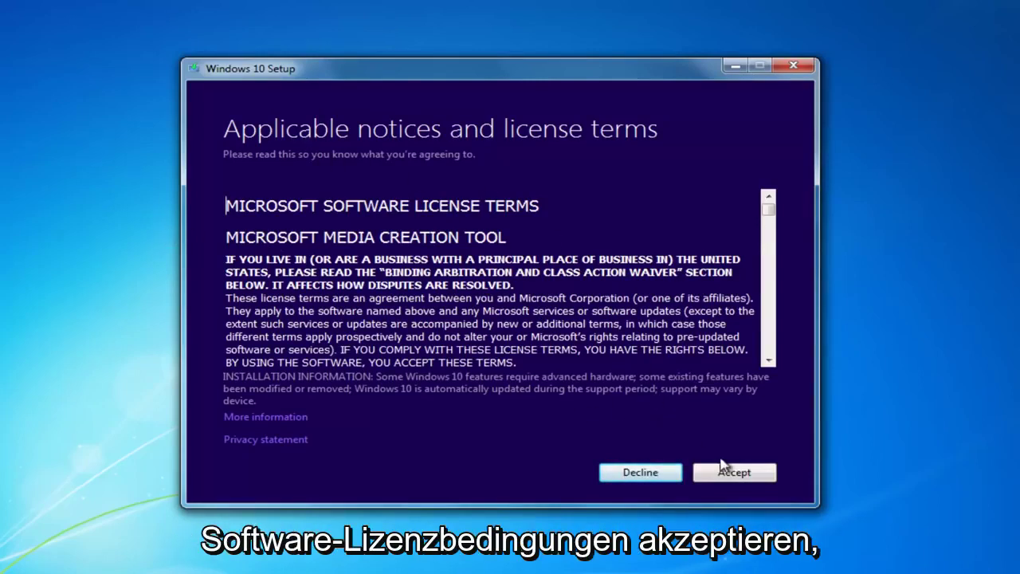
Accept the license terms and pick 'Create installation media (USB flash drive, DVD, or ISO file) for another PC'
{"action": "left_click", "coordinate": [727, 471]}
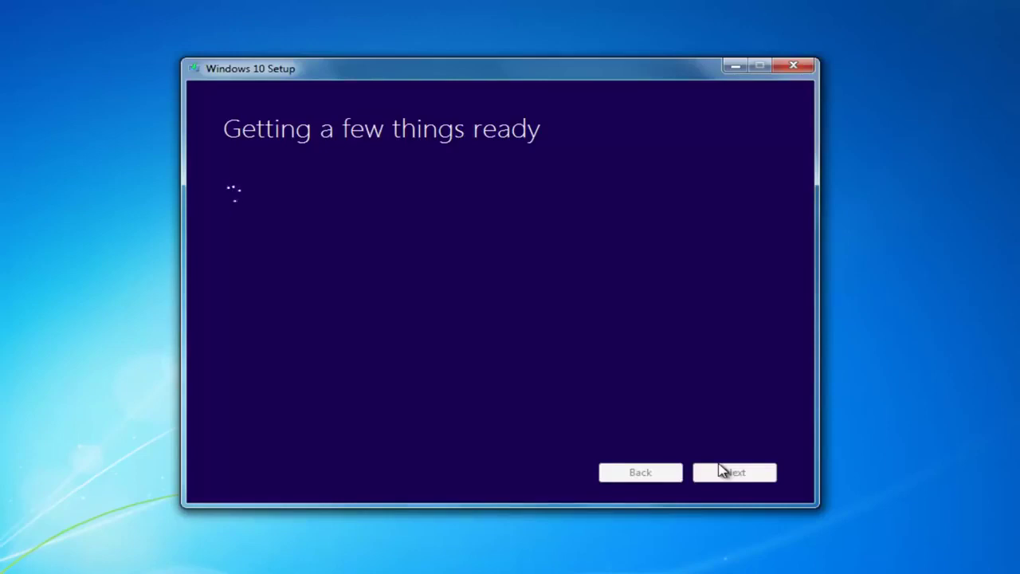
{"action": "left_click", "coordinate": [291, 216]}
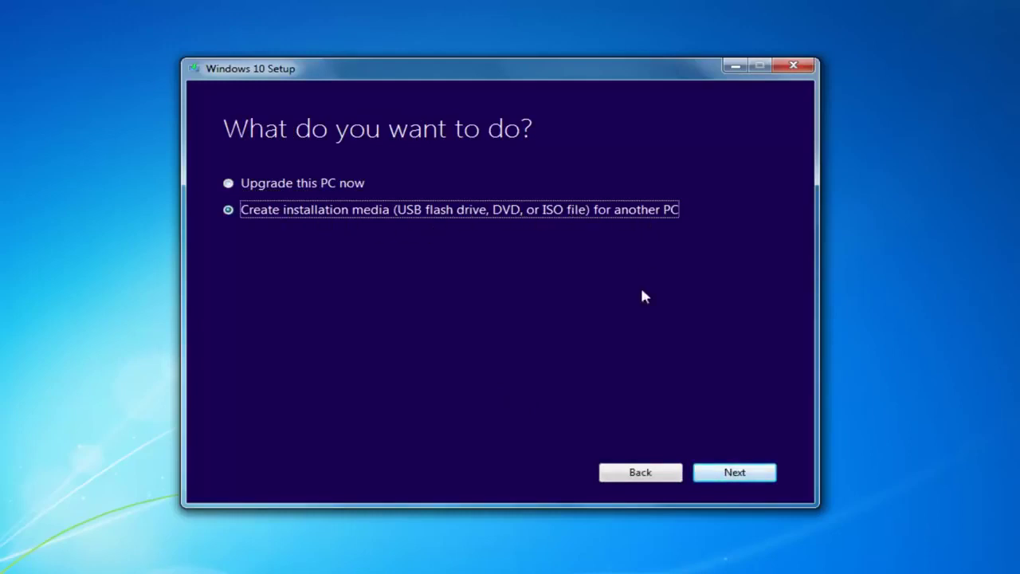
Uncheck the recommended options and keep English (United States), Windows 10, 32-bit (x86)
{"action": "left_click", "coordinate": [720, 471]}
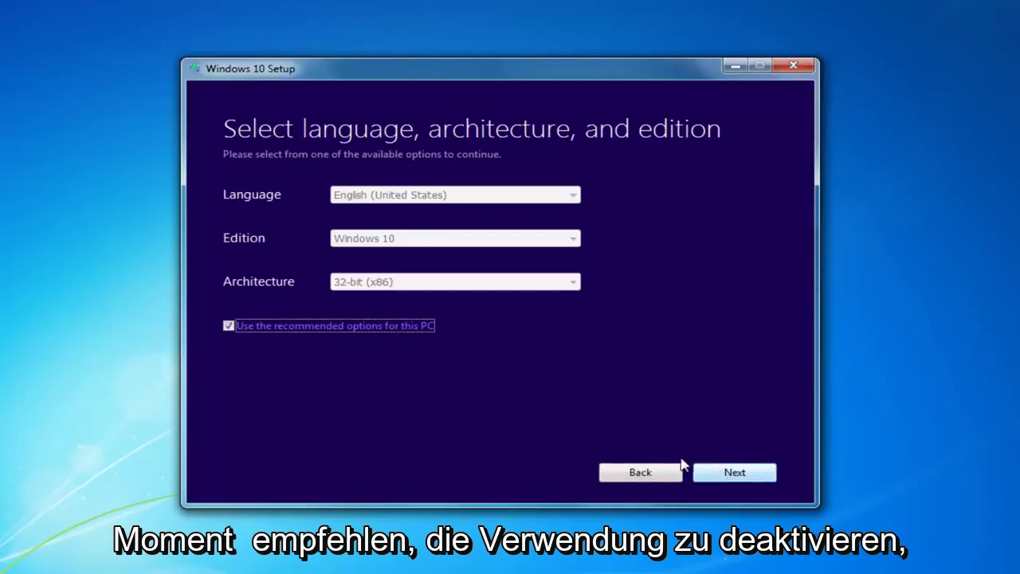
{"action": "left_click", "coordinate": [227, 326]}
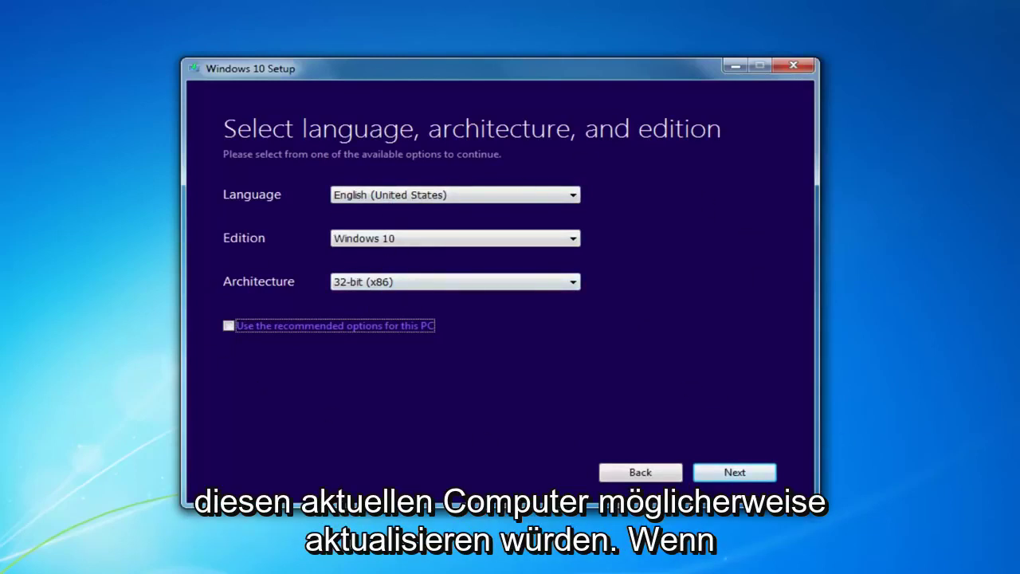
{"action": "left_click", "coordinate": [27, 160]}
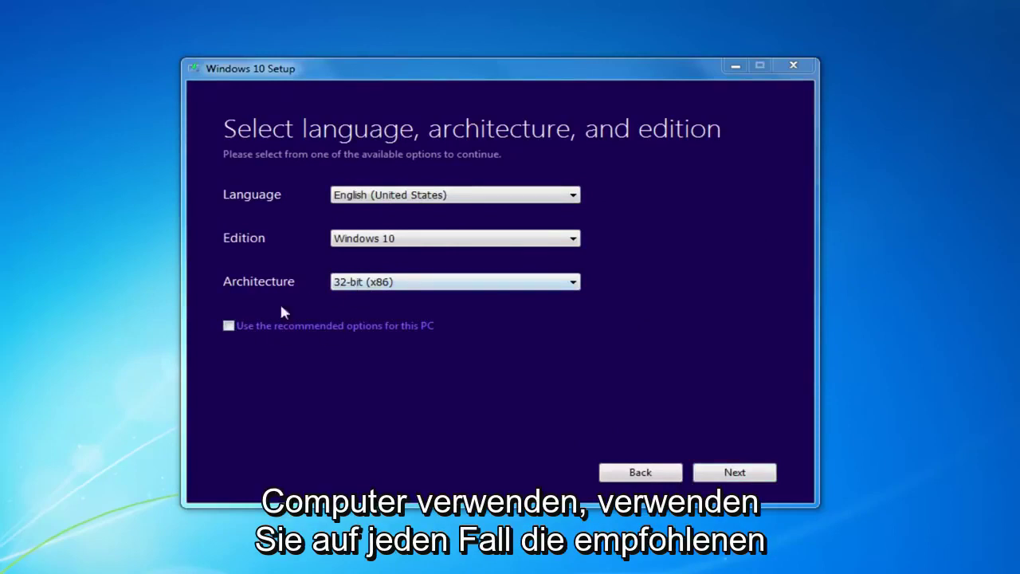
{"action": "left_click", "coordinate": [229, 326]}
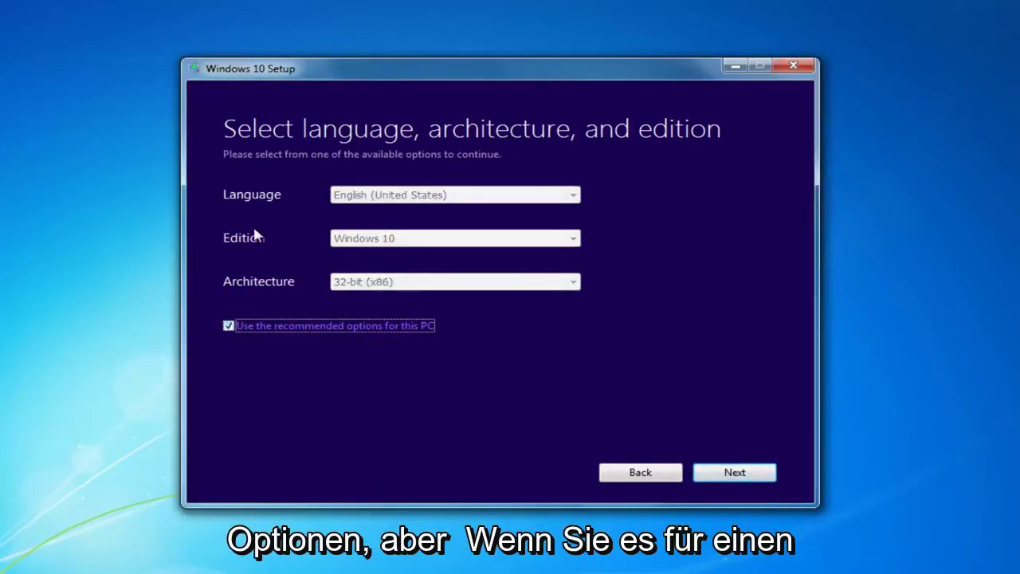
{"action": "left_click", "coordinate": [228, 326]}
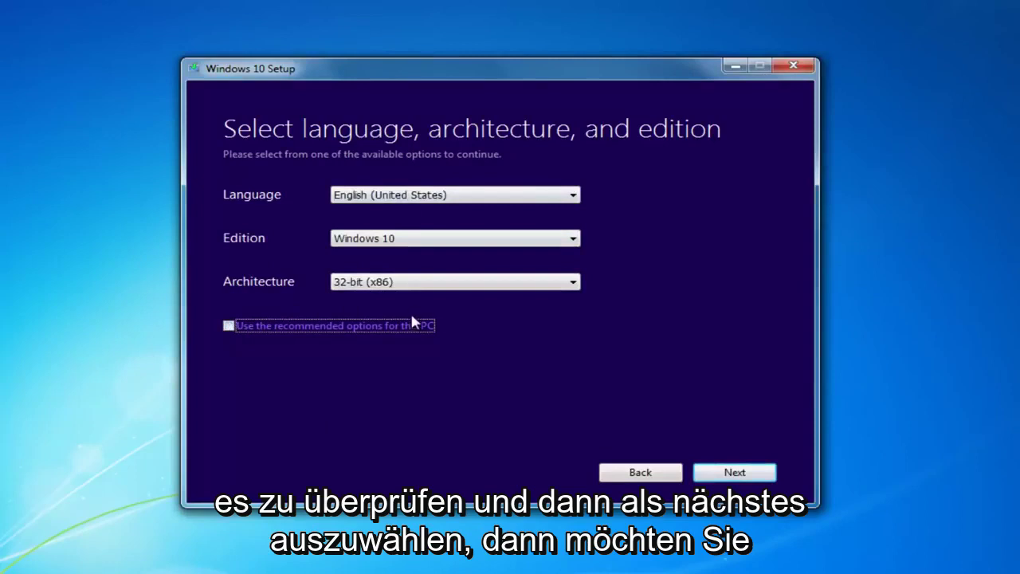
{"action": "left_click", "coordinate": [734, 472]}
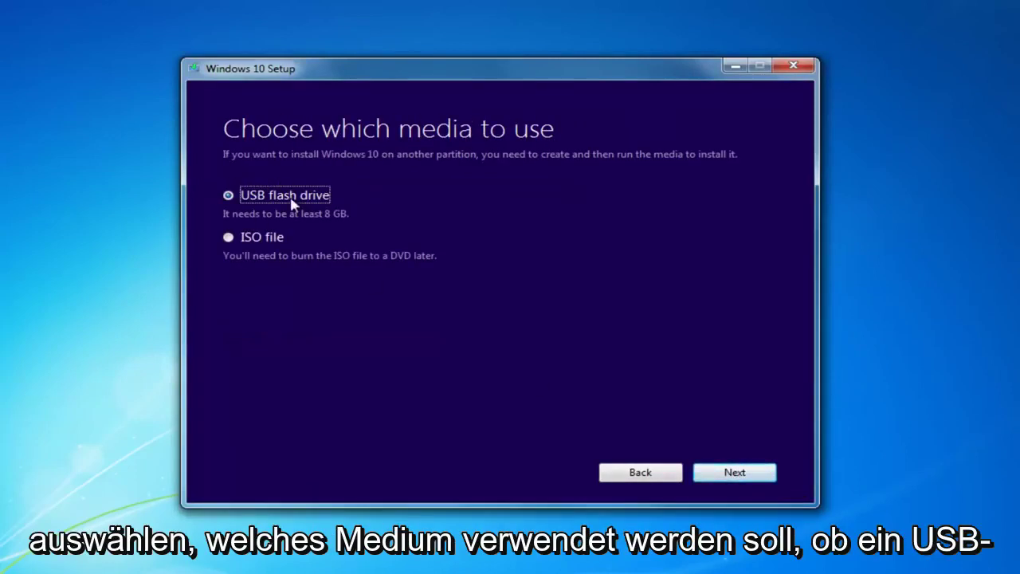
Select ISO file as the media type after briefly trying the USB flash drive option
{"action": "left_click", "coordinate": [235, 233]}
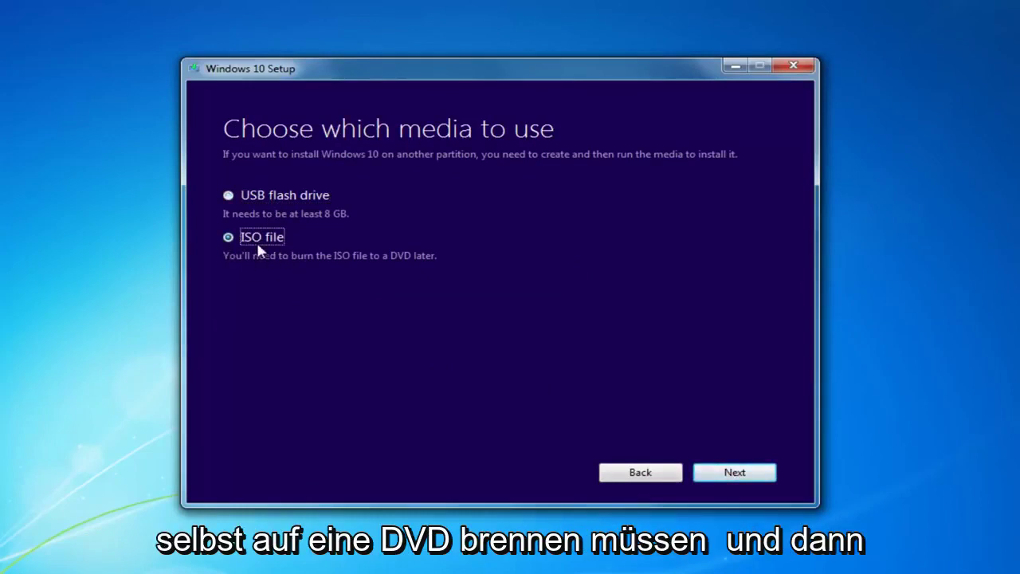
{"action": "left_click", "coordinate": [244, 199]}
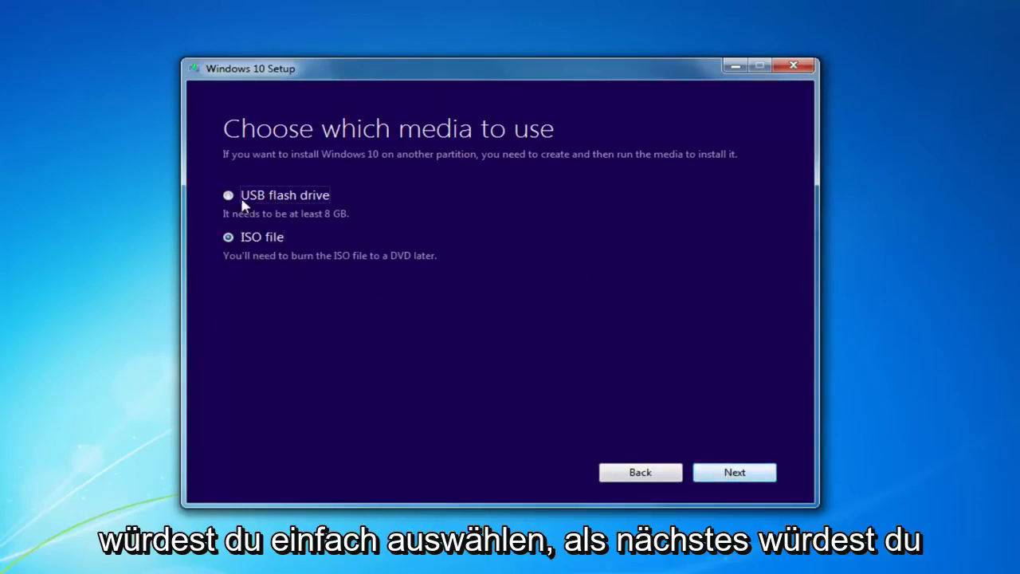
{"action": "left_click", "coordinate": [733, 472]}
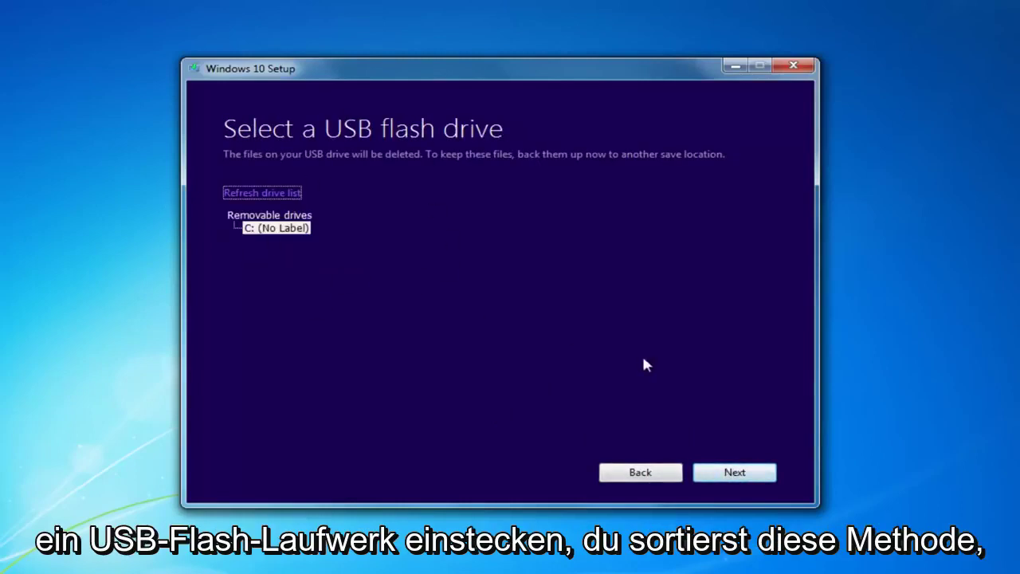
{"action": "left_click", "coordinate": [624, 470]}
{"action": "left_click", "coordinate": [252, 241]}
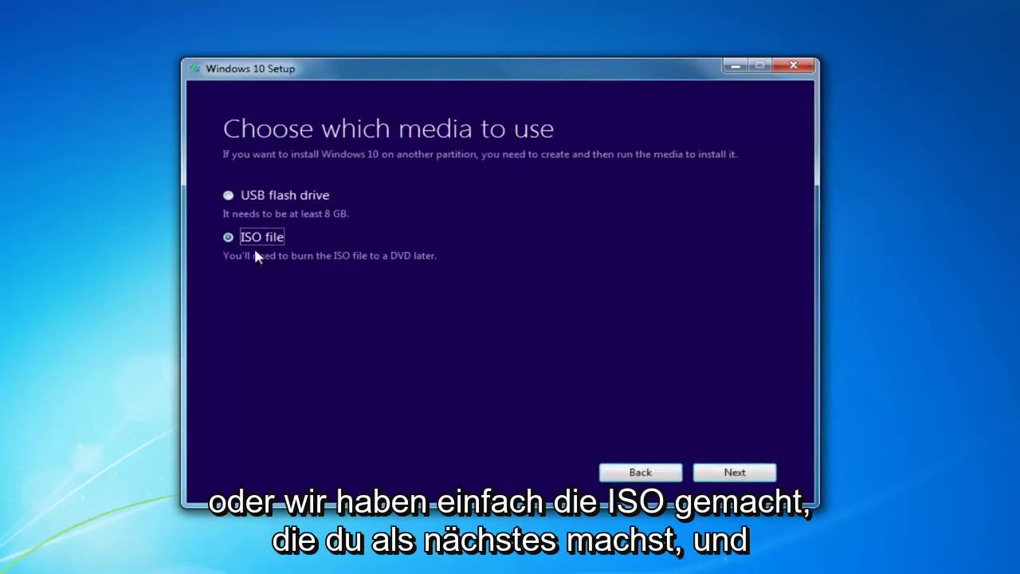
Choose the Desktop as the ISO file's save location in the Select a path dialog
{"action": "left_click", "coordinate": [733, 471]}
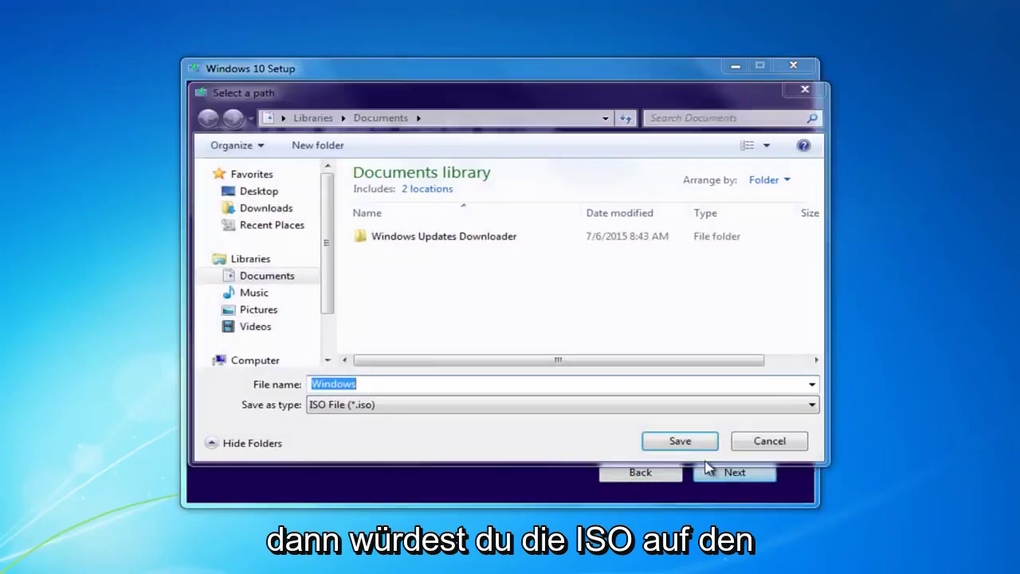
{"action": "left_click", "coordinate": [254, 193]}
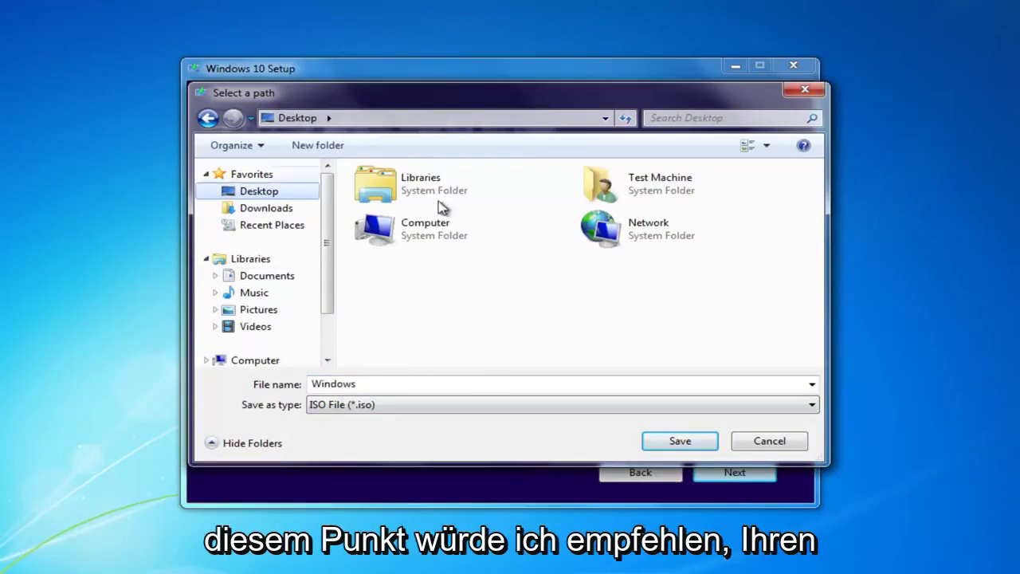
{"action": "left_click", "coordinate": [805, 90]}
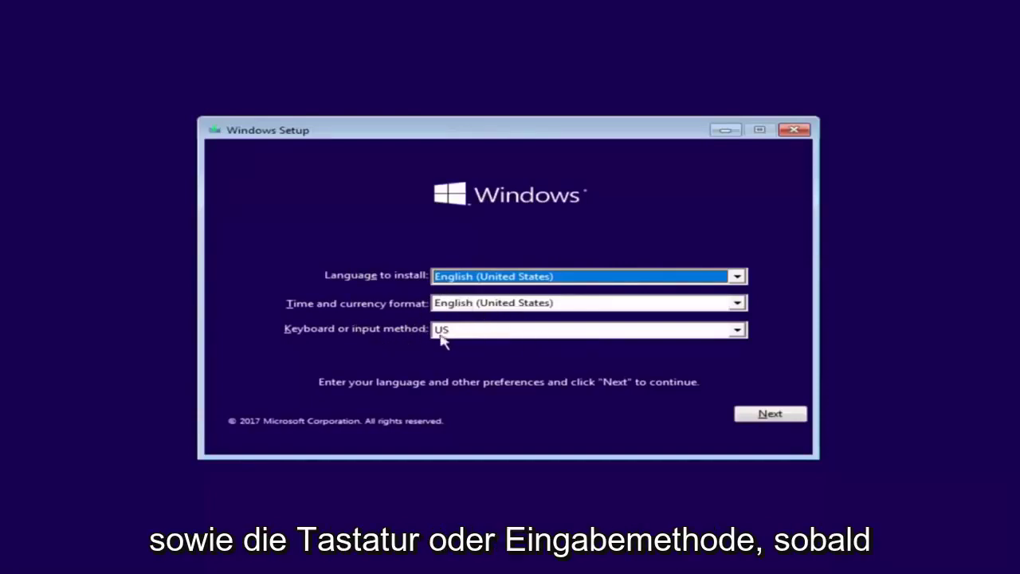
Keep English (United States) with the US keyboard and begin the Windows installation
{"action": "left_click", "coordinate": [749, 414]}
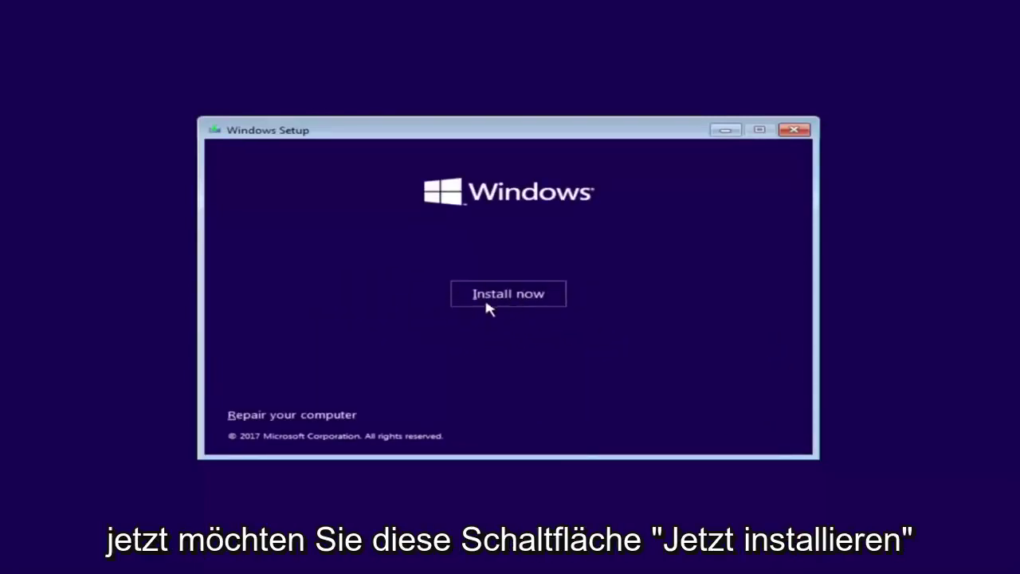
{"action": "left_click", "coordinate": [489, 304]}
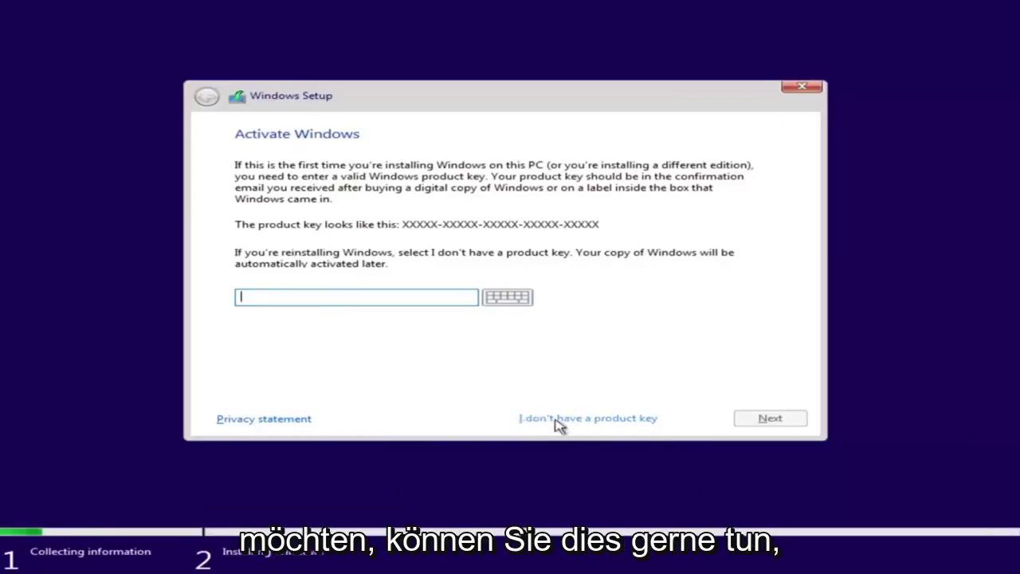
Choose 'I don't have a product key', then select Windows 10 Pro (x86) instead of Home
{"action": "left_click", "coordinate": [547, 418]}
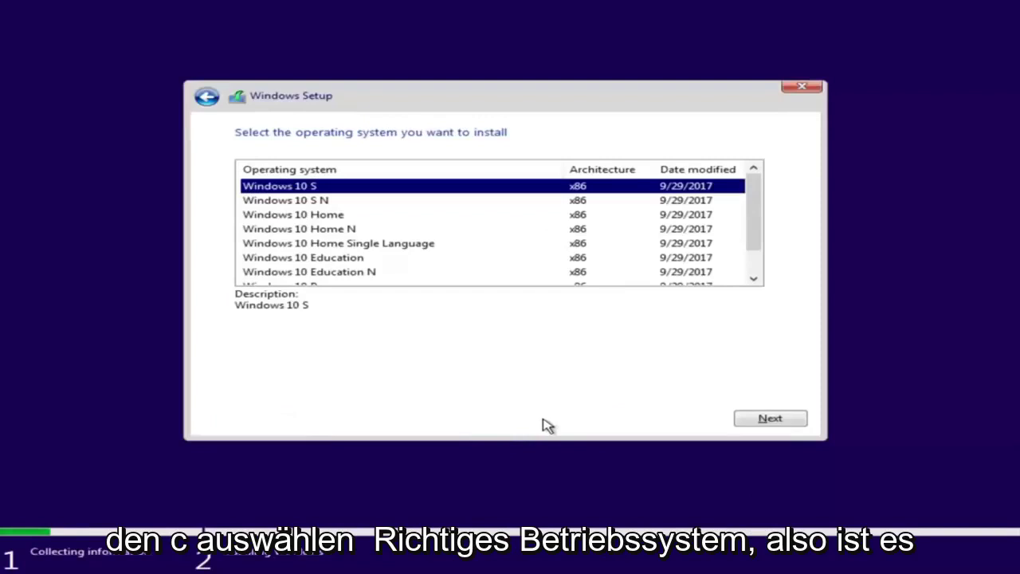
{"action": "mouse_move", "coordinate": [749, 203]}
{"action": "left_mouse_down"}
{"action": "mouse_move", "coordinate": [743, 239]}
{"action": "mouse_move", "coordinate": [749, 206]}
{"action": "left_mouse_up"}
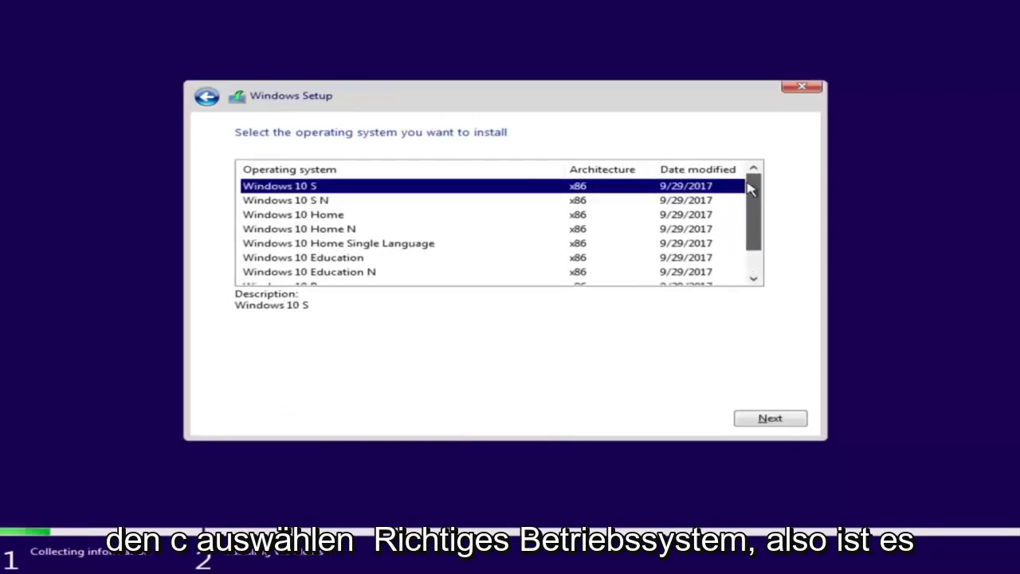
{"action": "left_click", "coordinate": [323, 215]}
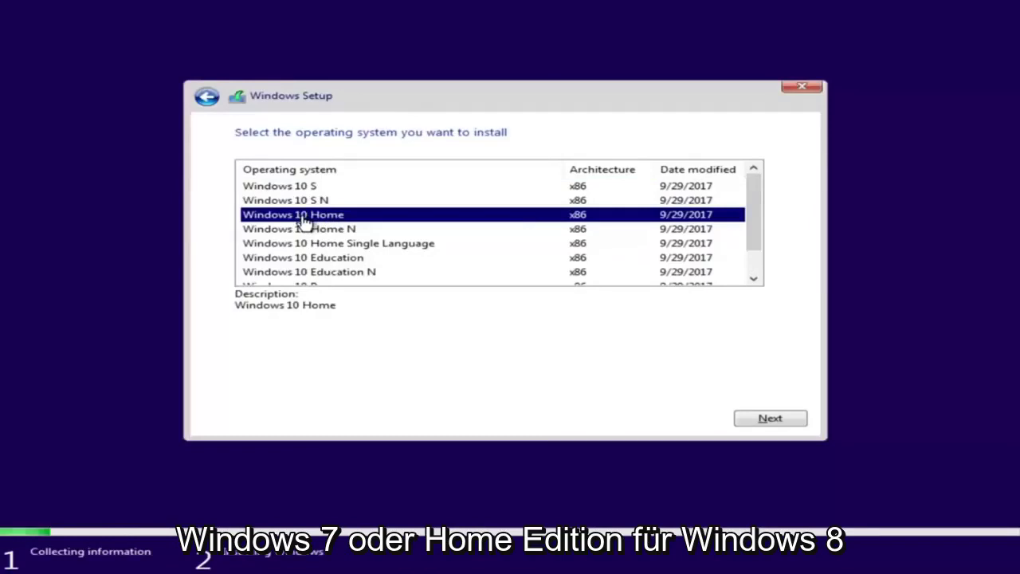
{"action": "scroll", "coordinate": [369, 238], "scroll_direction": "down", "scroll_amount": 1}
{"action": "left_click", "coordinate": [264, 262]}
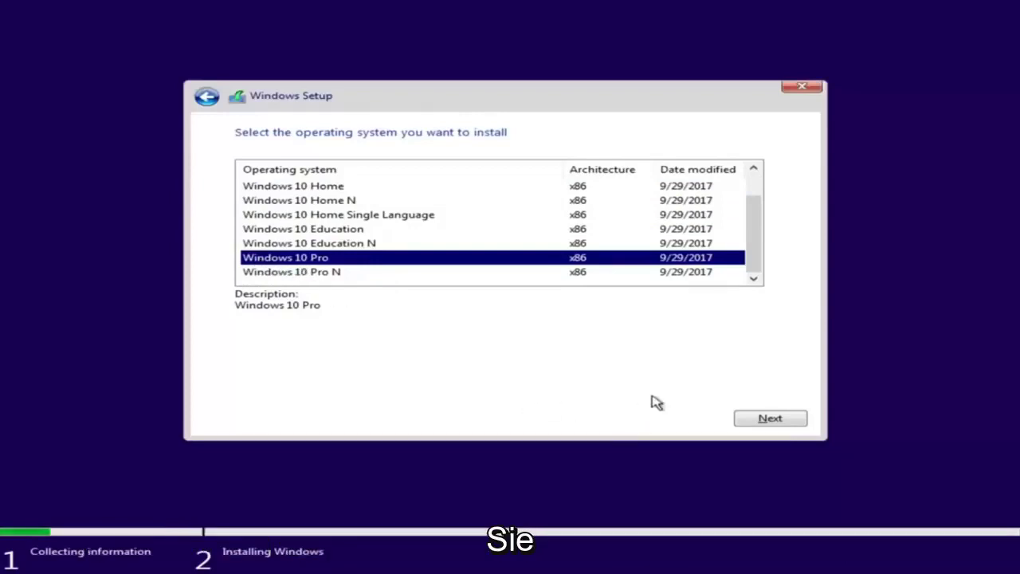
{"action": "left_click", "coordinate": [768, 420]}
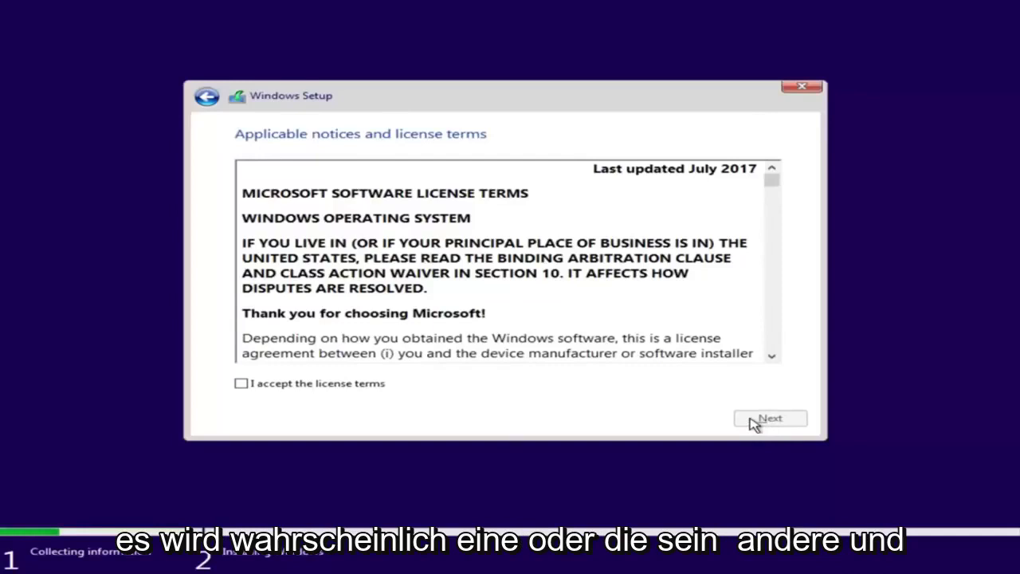
Accept the Windows license terms and continue to the installation type choice
{"action": "left_click", "coordinate": [240, 384]}
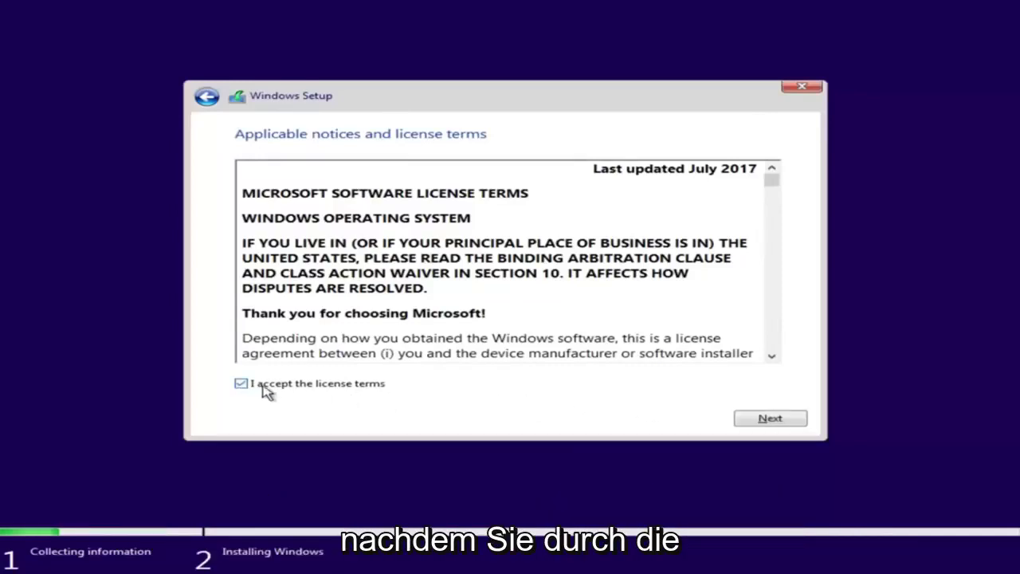
{"action": "mouse_move", "coordinate": [769, 189]}
{"action": "left_mouse_down"}
{"action": "mouse_move", "coordinate": [772, 220]}
{"action": "mouse_move", "coordinate": [772, 172]}
{"action": "left_mouse_up"}
{"action": "left_click", "coordinate": [768, 422]}
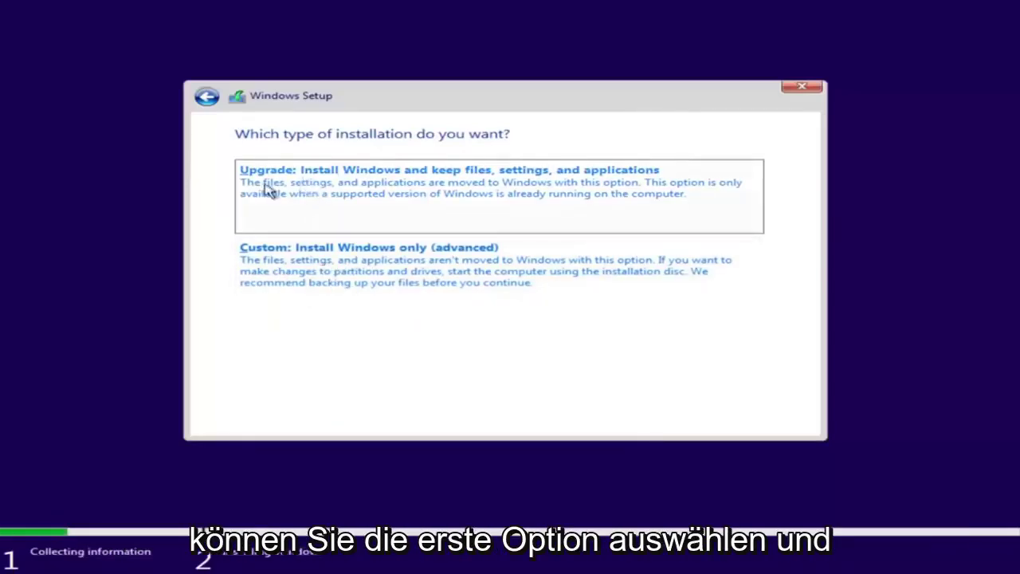
Choose Custom: Install Windows only (advanced) and install onto Drive 0's 25.0 GB unallocated space
{"action": "left_click", "coordinate": [302, 288]}
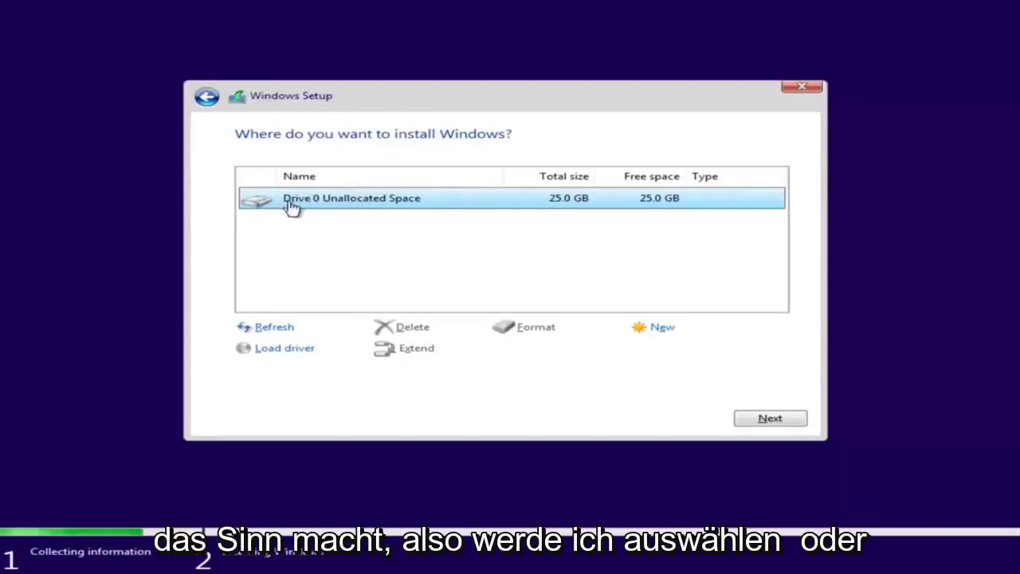
{"action": "left_click", "coordinate": [765, 420]}
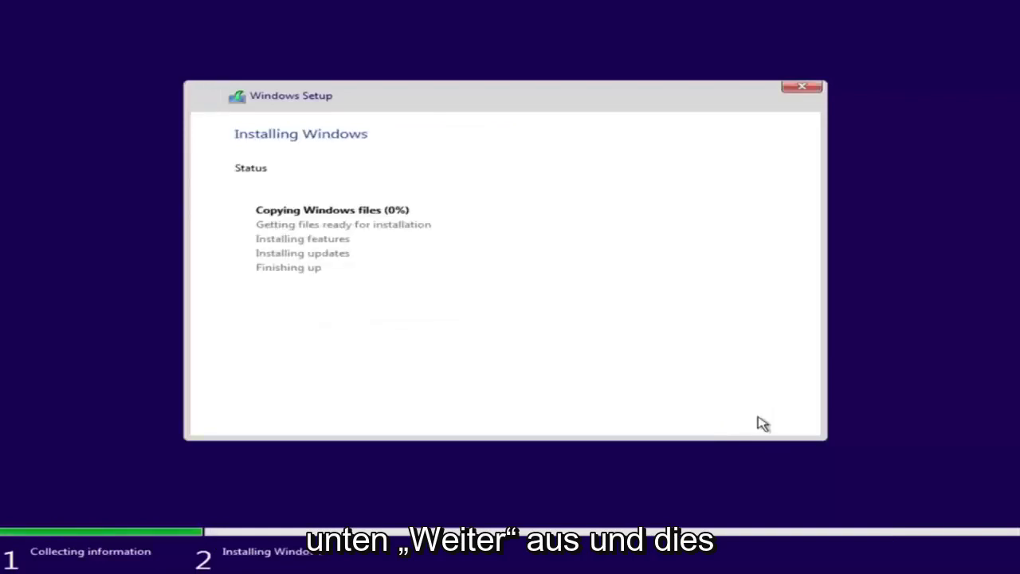
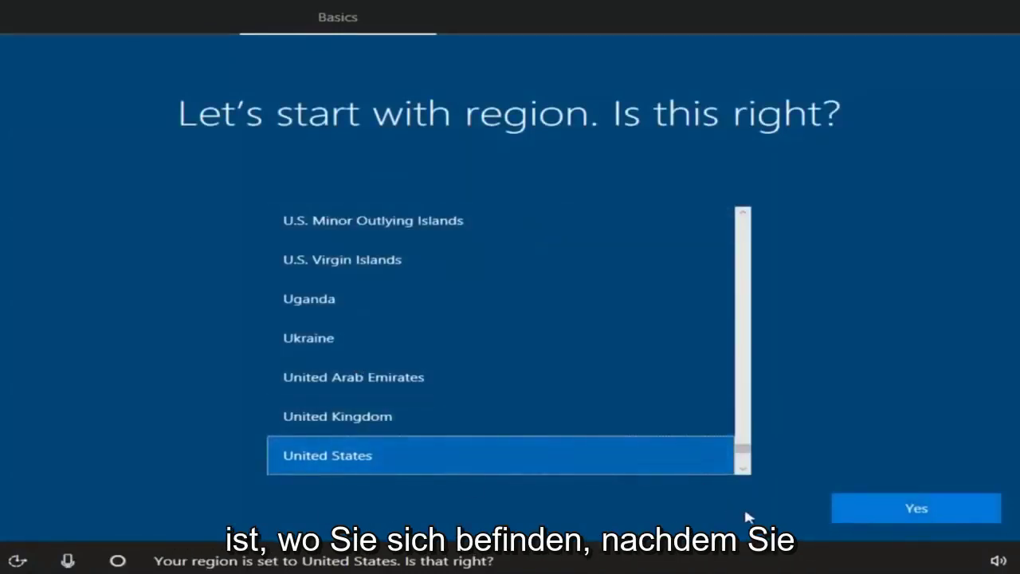
Confirm United States as the region and US keyboard layout, skipping a second layout
{"action": "left_click", "coordinate": [890, 515]}
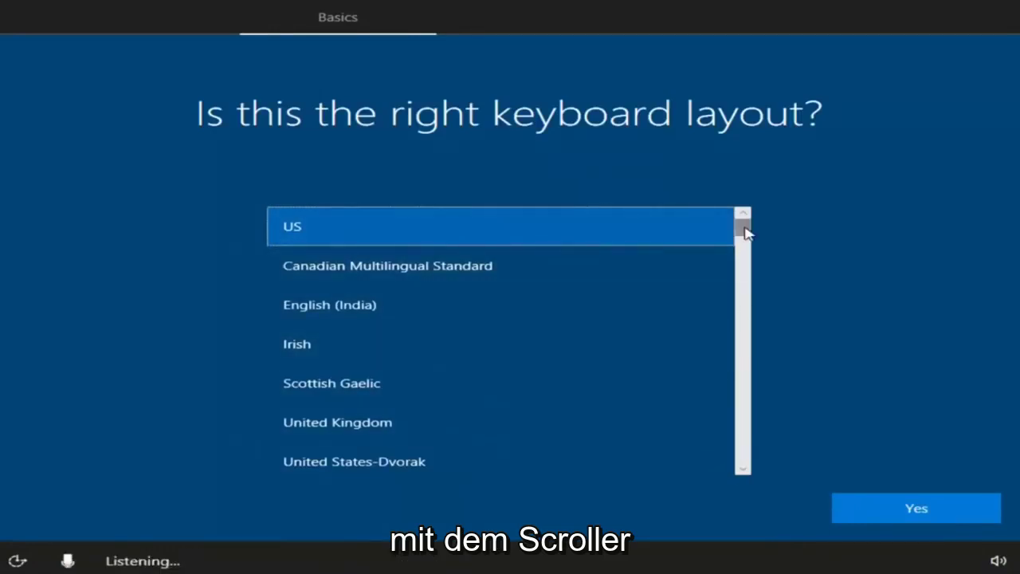
{"action": "left_click", "coordinate": [899, 511]}
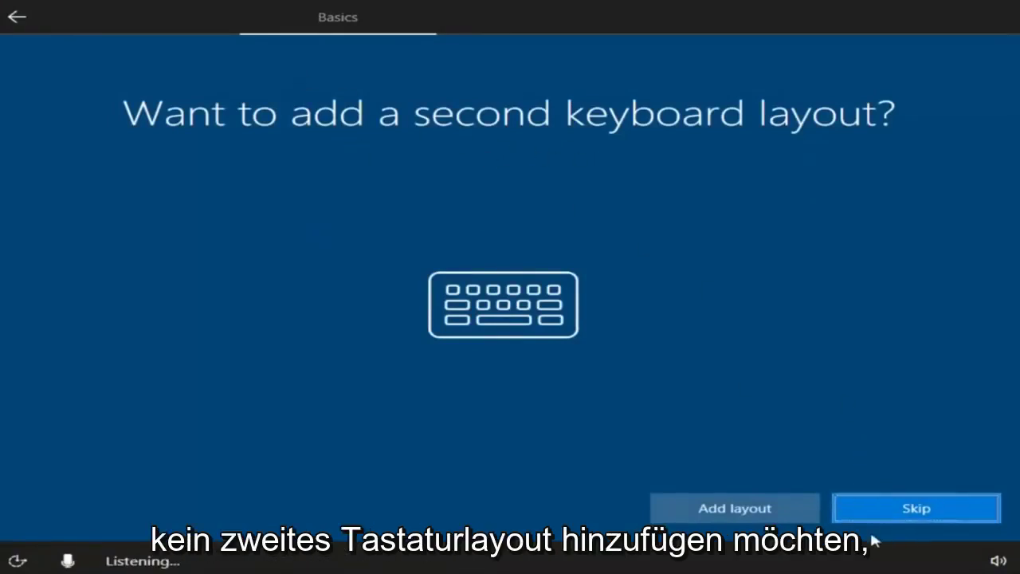
{"action": "left_click", "coordinate": [912, 510]}
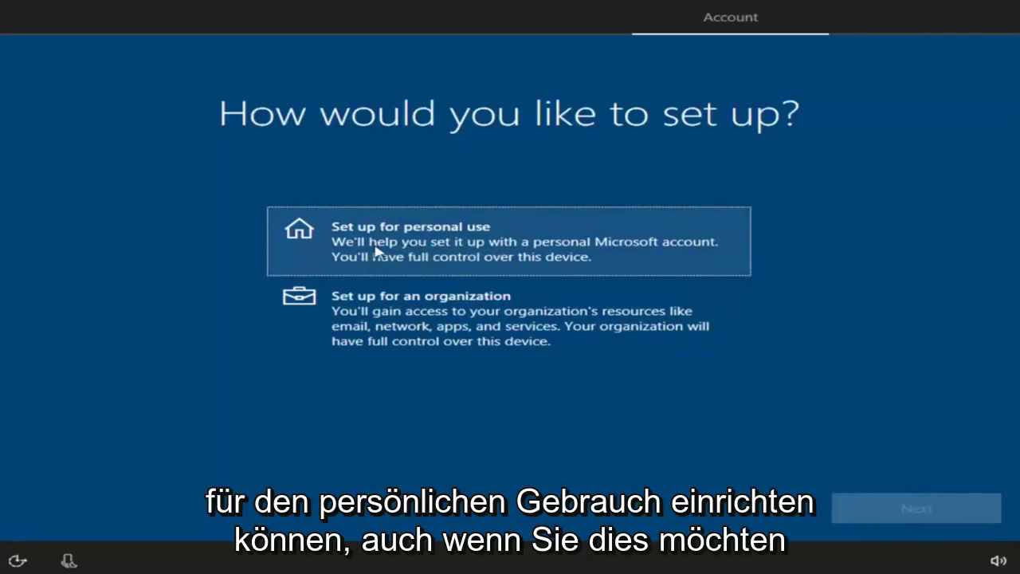
Choose personal use, then an offline account, declining the Microsoft sign-in prompt
{"action": "left_click", "coordinate": [382, 255]}
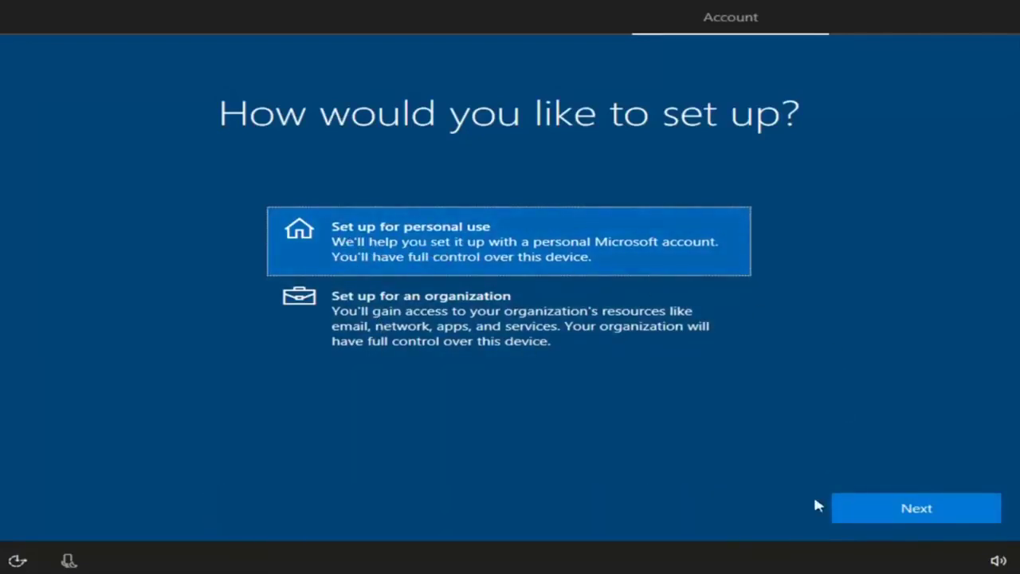
{"action": "left_click", "coordinate": [882, 514]}
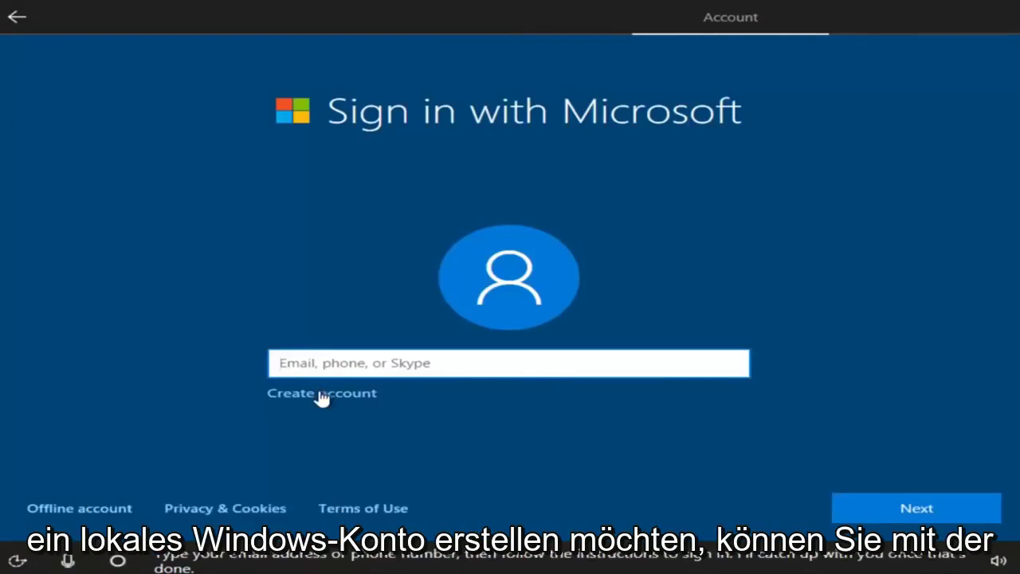
{"action": "left_click", "coordinate": [56, 518]}
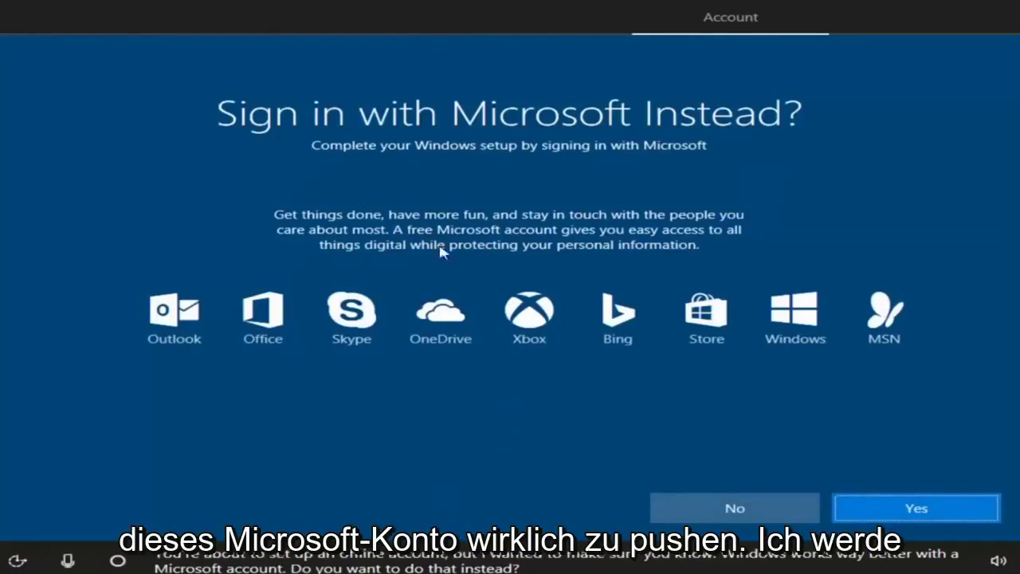
{"action": "left_click", "coordinate": [707, 504]}
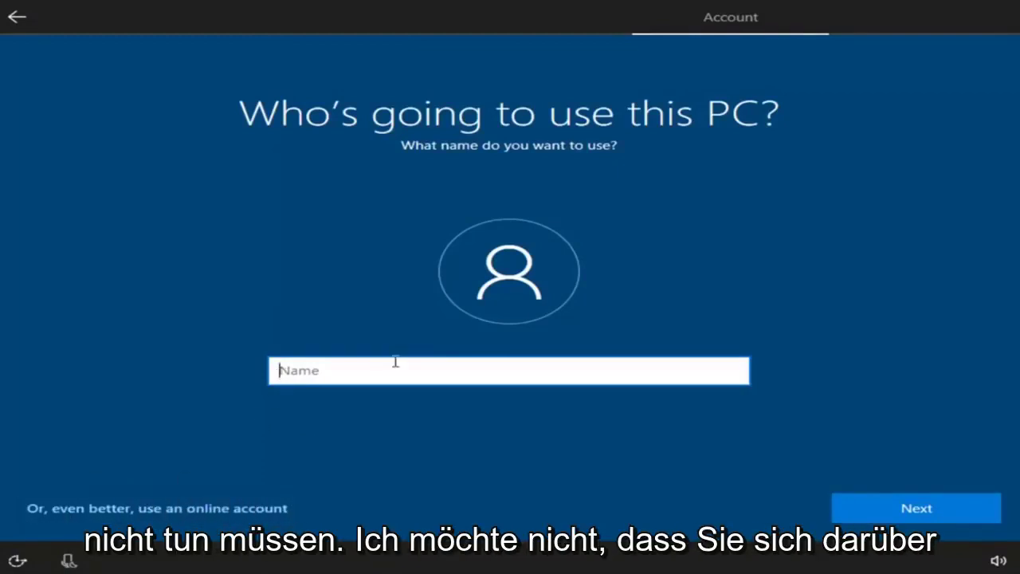
Enter the account holder's full name as the local account name
{"action": "type", "text": "T"}
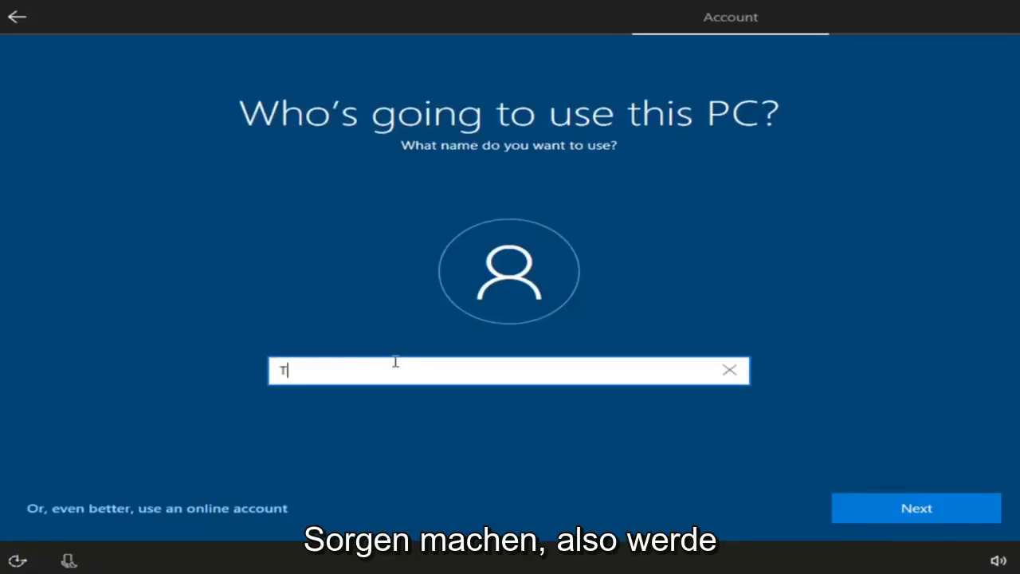
{"action": "type", "text": "est"}
{"action": "key", "text": "BackSpace"}
{"action": "key", "text": "BackSpace"}
{"action": "key", "text": "BackSpace"}
{"action": "key", "text": "BackSpace"}
{"action": "key", "text": "BackSpace"}
{"action": "type", "text": "Jo"}
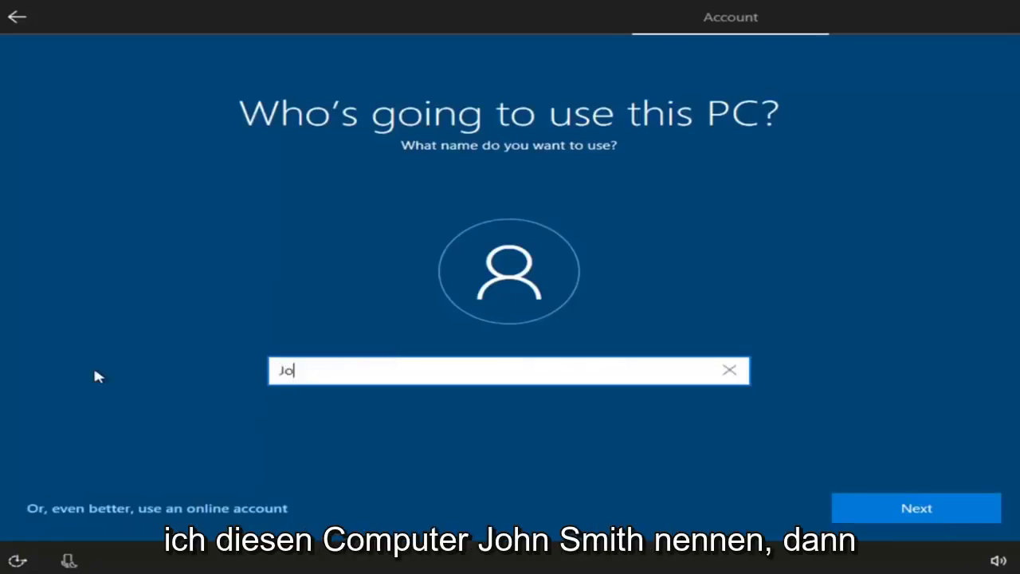
{"action": "type", "text": "hn Smith"}
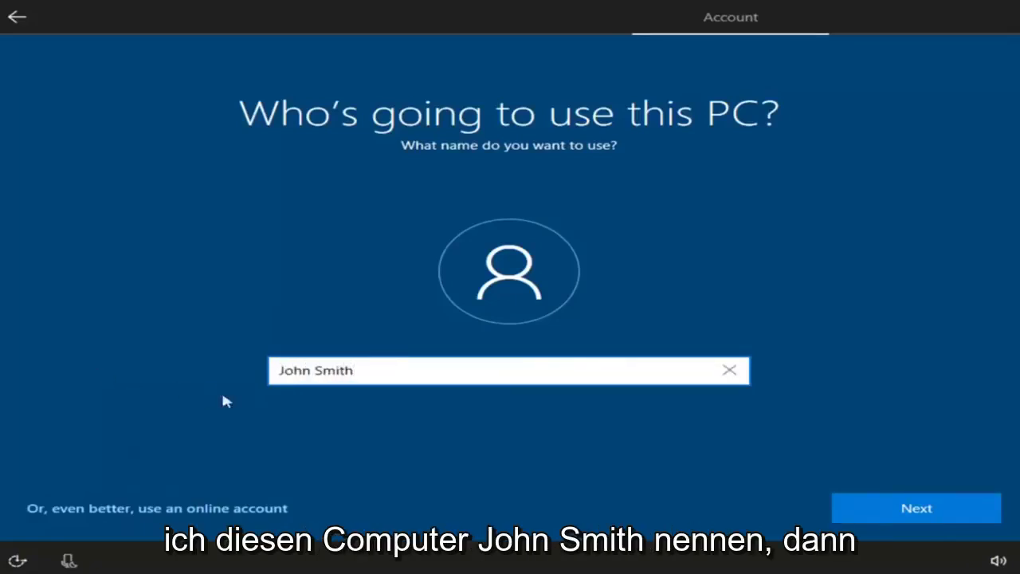
{"action": "left_click", "coordinate": [886, 516]}
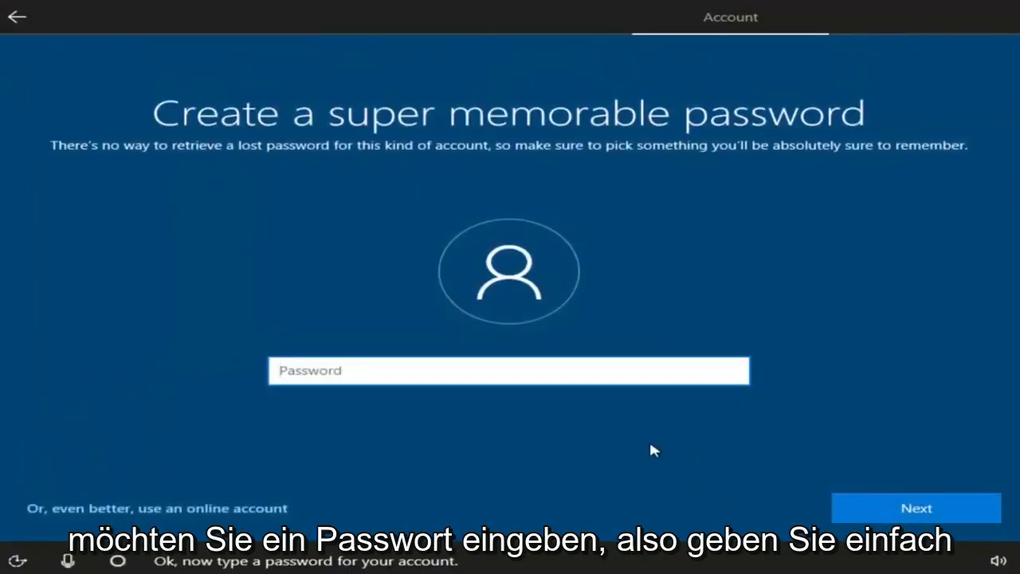
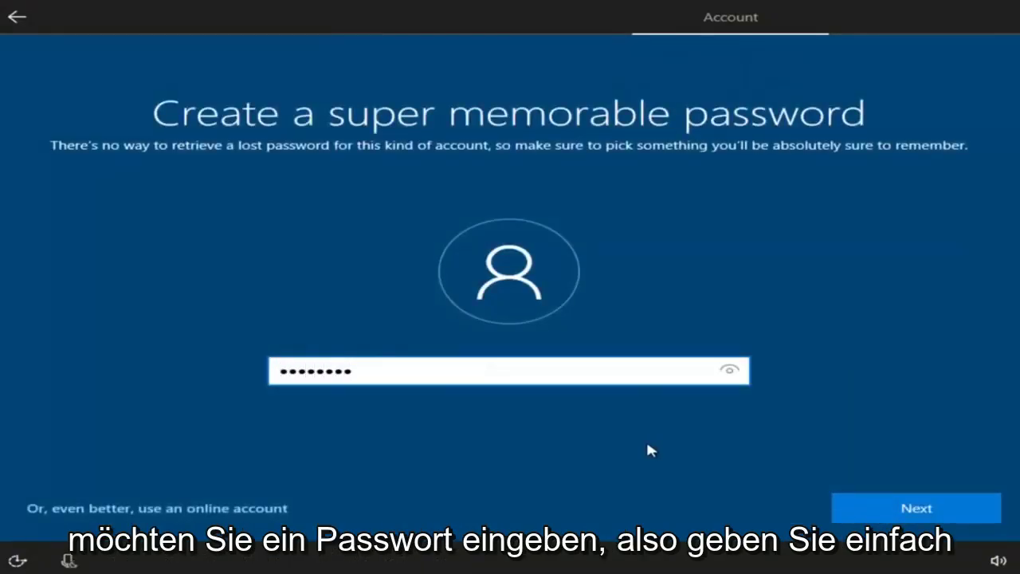
Create the account password and confirm it
{"action": "key", "text": "ctrl+a"}
{"action": "key", "text": "ctrl+a"}
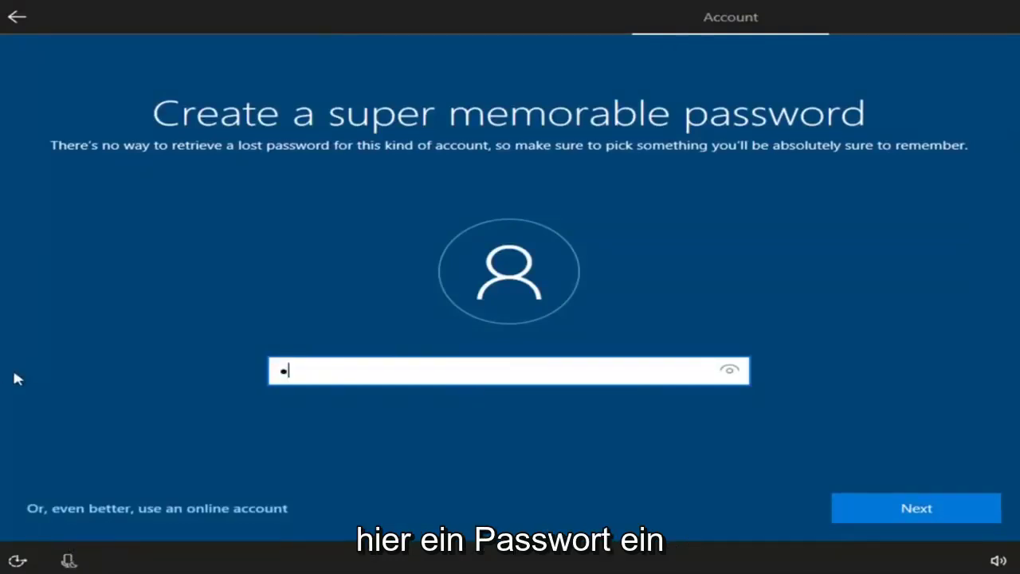
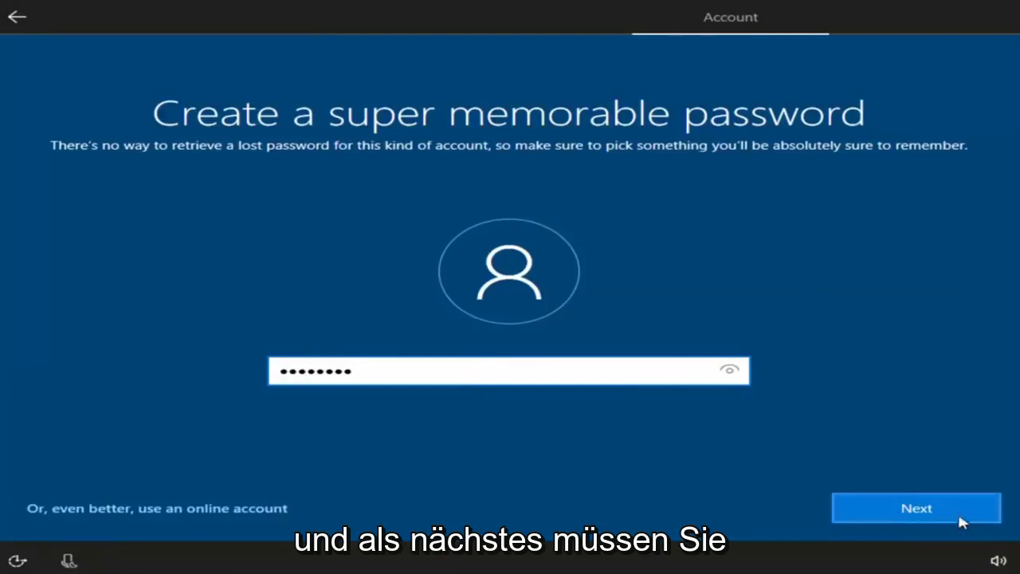
{"action": "left_click", "coordinate": [956, 514]}
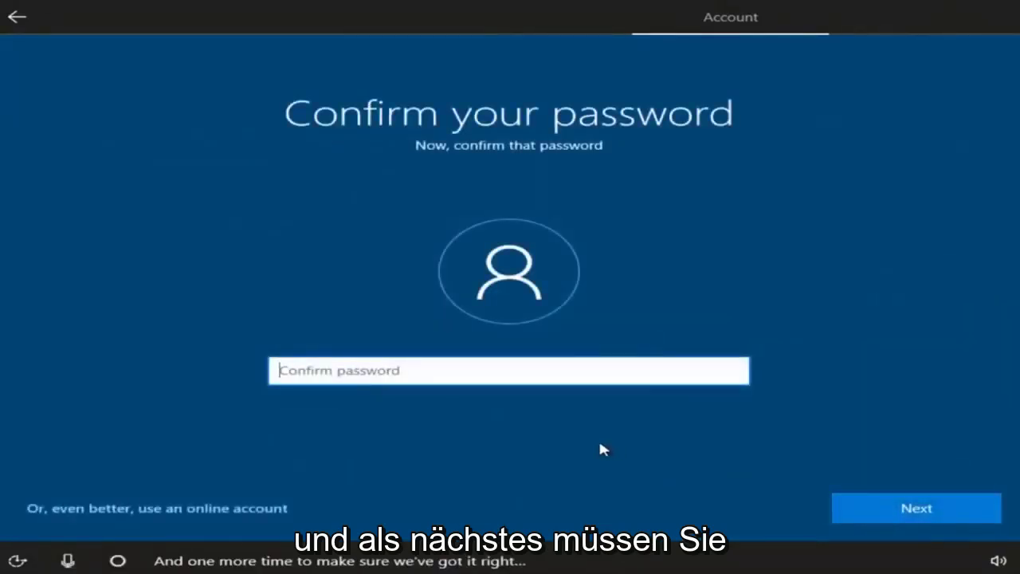
{"action": "left_click", "coordinate": [904, 510]}
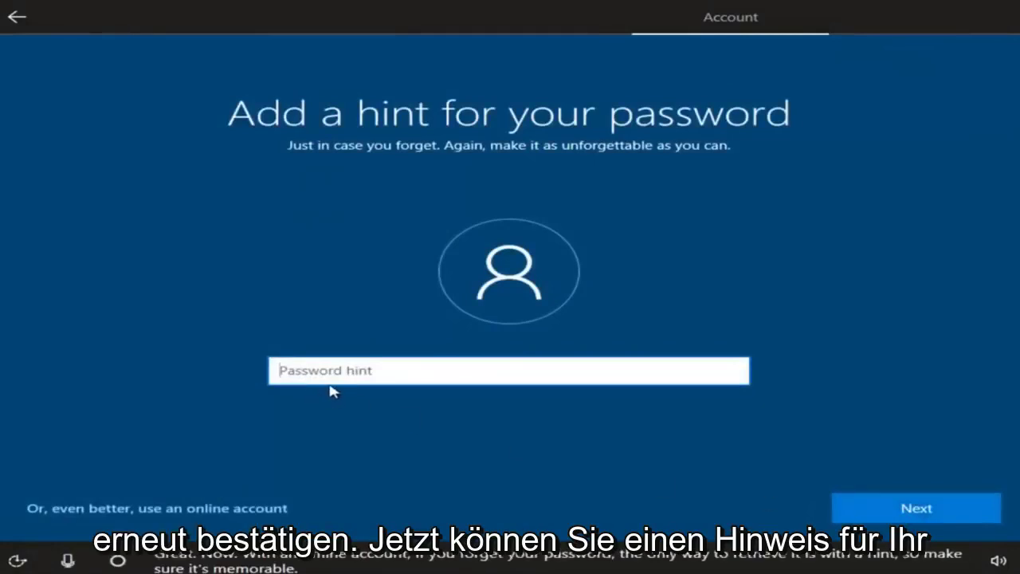
Enter a password hint, then begin typing a replacement after it is rejected
{"action": "type", "text": "password"}
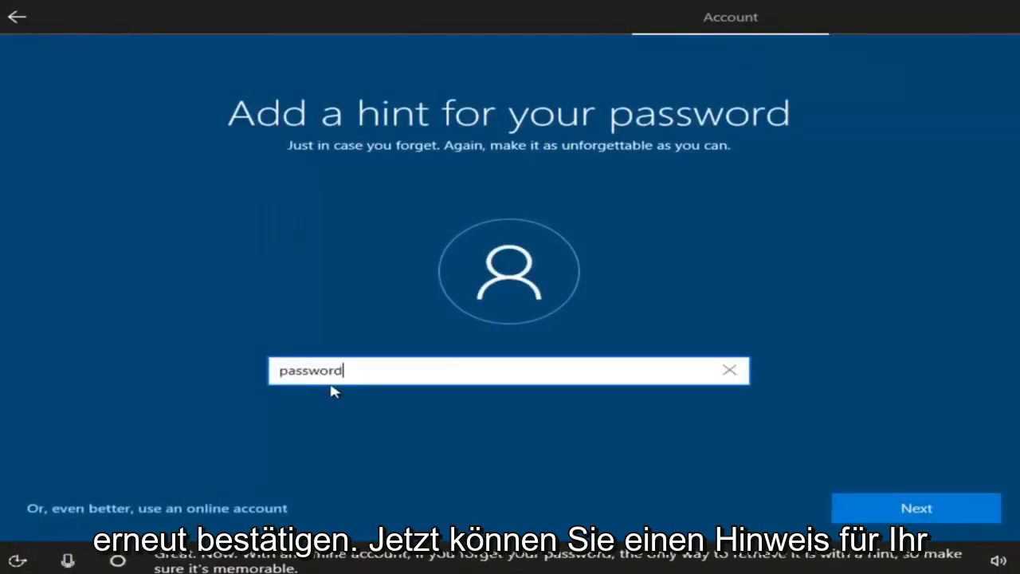
{"action": "left_click", "coordinate": [890, 514]}
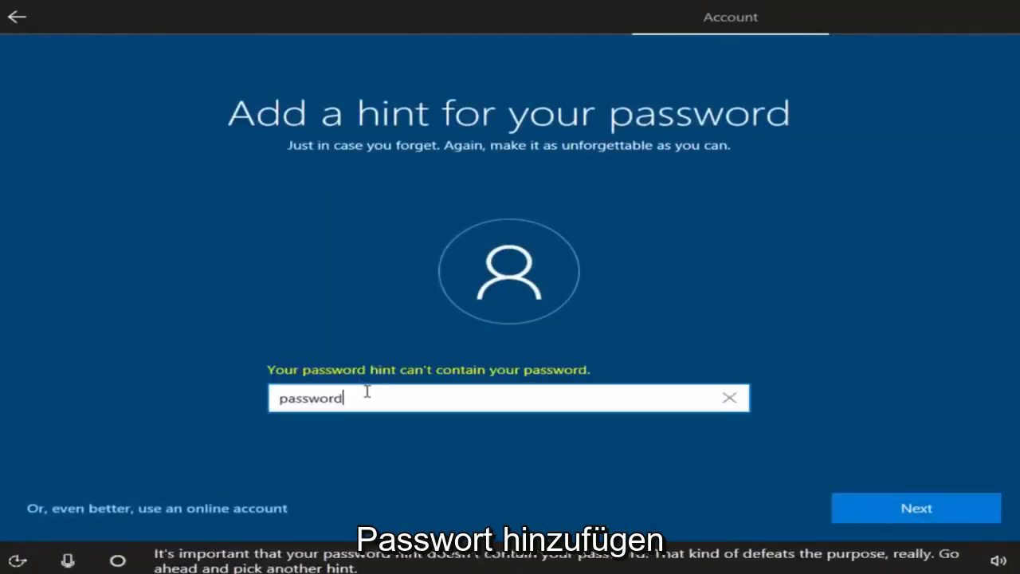
{"action": "left_click", "coordinate": [835, 517]}
{"action": "type", "text": "pass"}
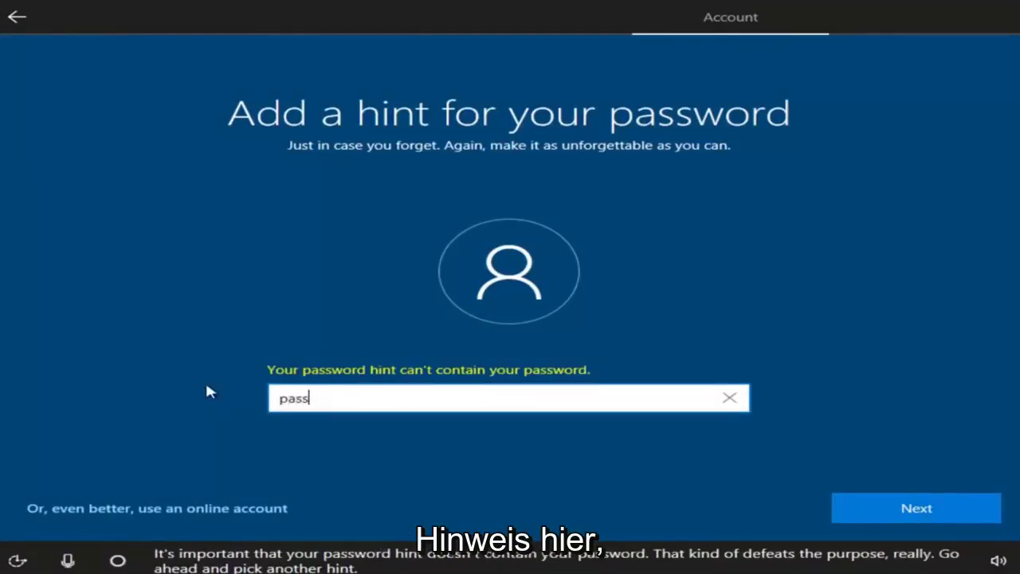
{"action": "type", "text": "-word"}
Submit the hint, decline Cortana, and accept privacy settings: location, speech, tailored experiences, ads off; diagnostics Basic
{"action": "left_click", "coordinate": [927, 520]}
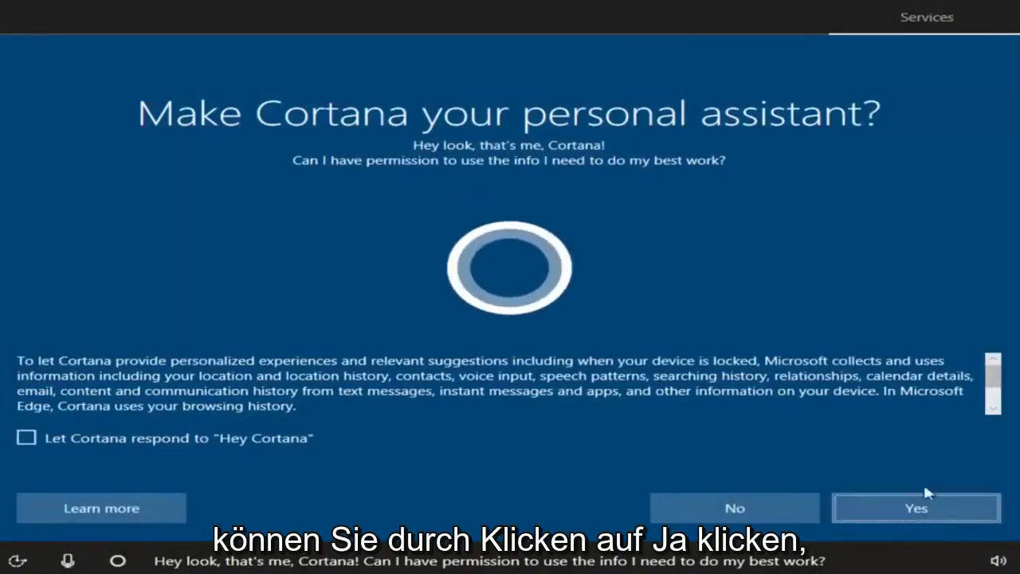
{"action": "left_click", "coordinate": [701, 512]}
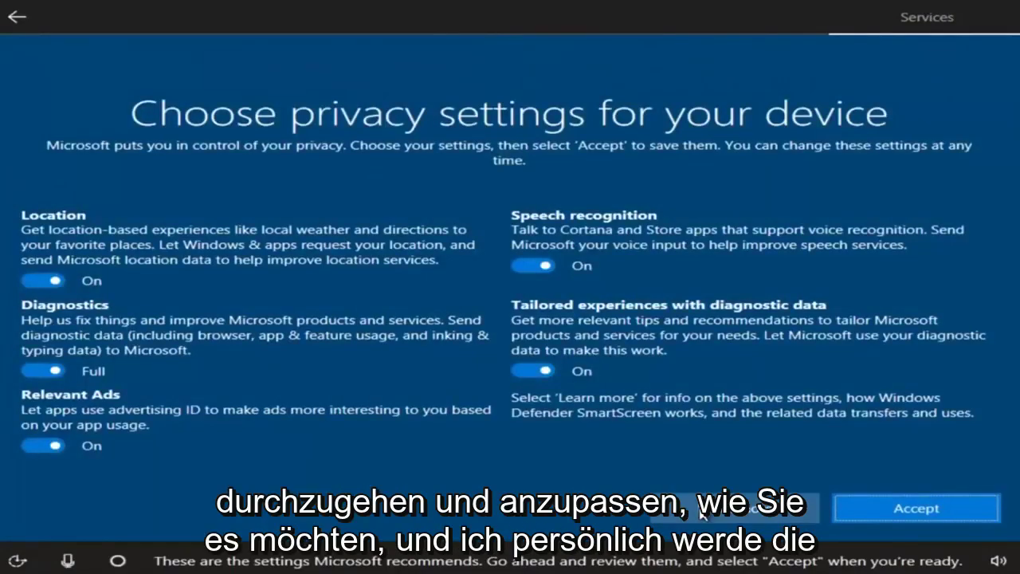
{"action": "left_click", "coordinate": [43, 281]}
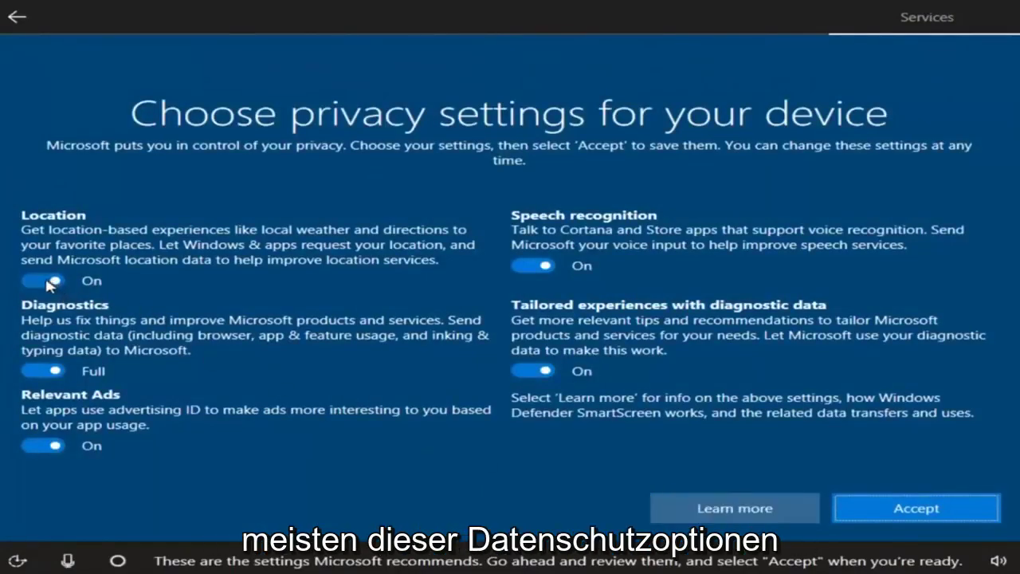
{"action": "left_click", "coordinate": [516, 264]}
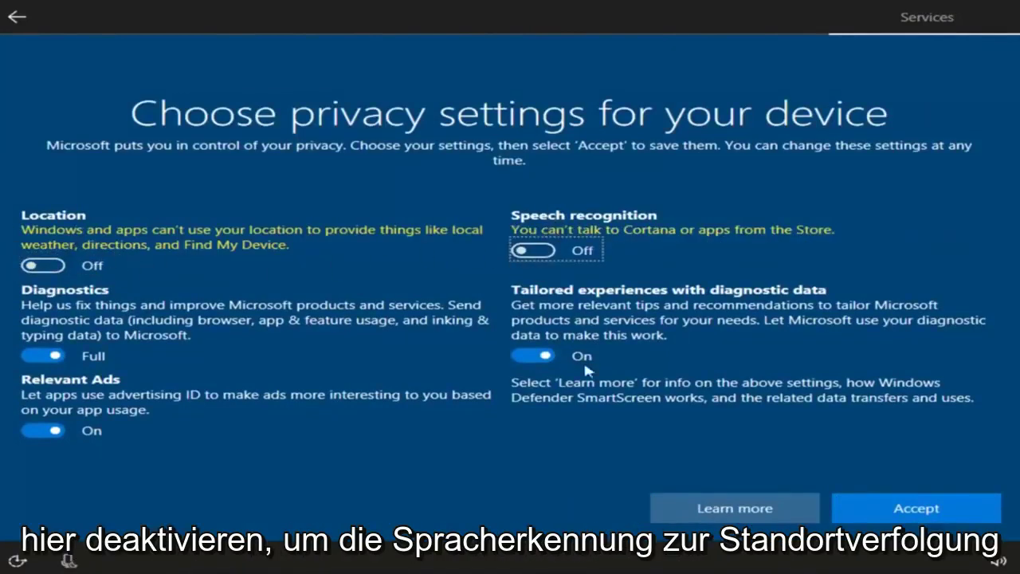
{"action": "left_click", "coordinate": [526, 358]}
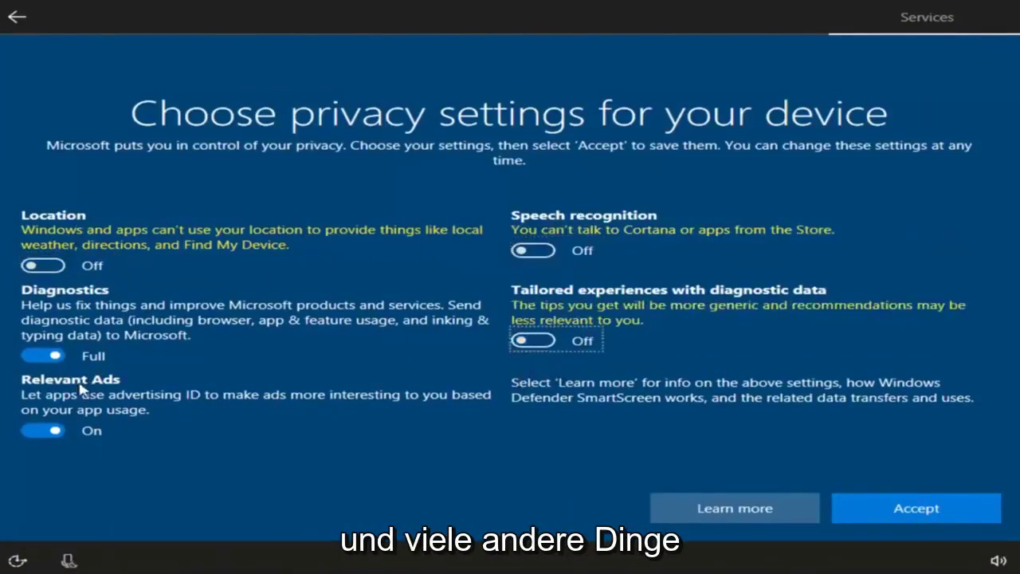
{"action": "left_click", "coordinate": [38, 427]}
{"action": "left_click", "coordinate": [40, 356]}
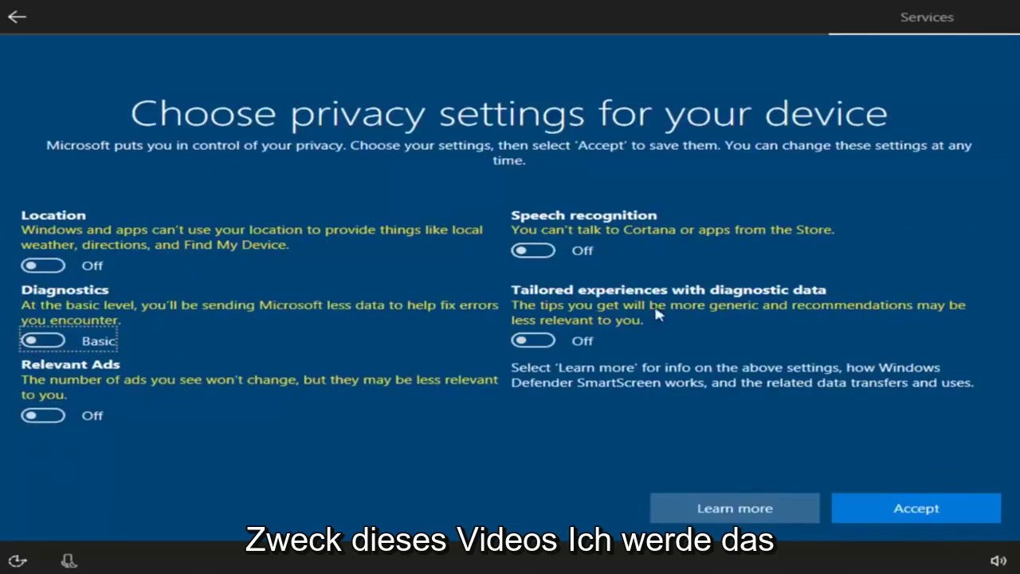
{"action": "left_click", "coordinate": [861, 514]}
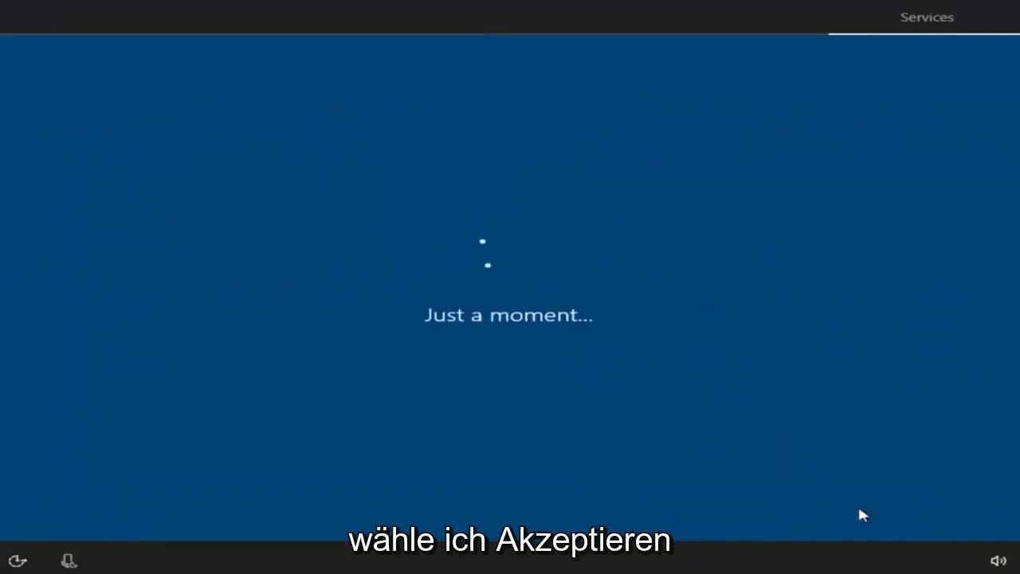